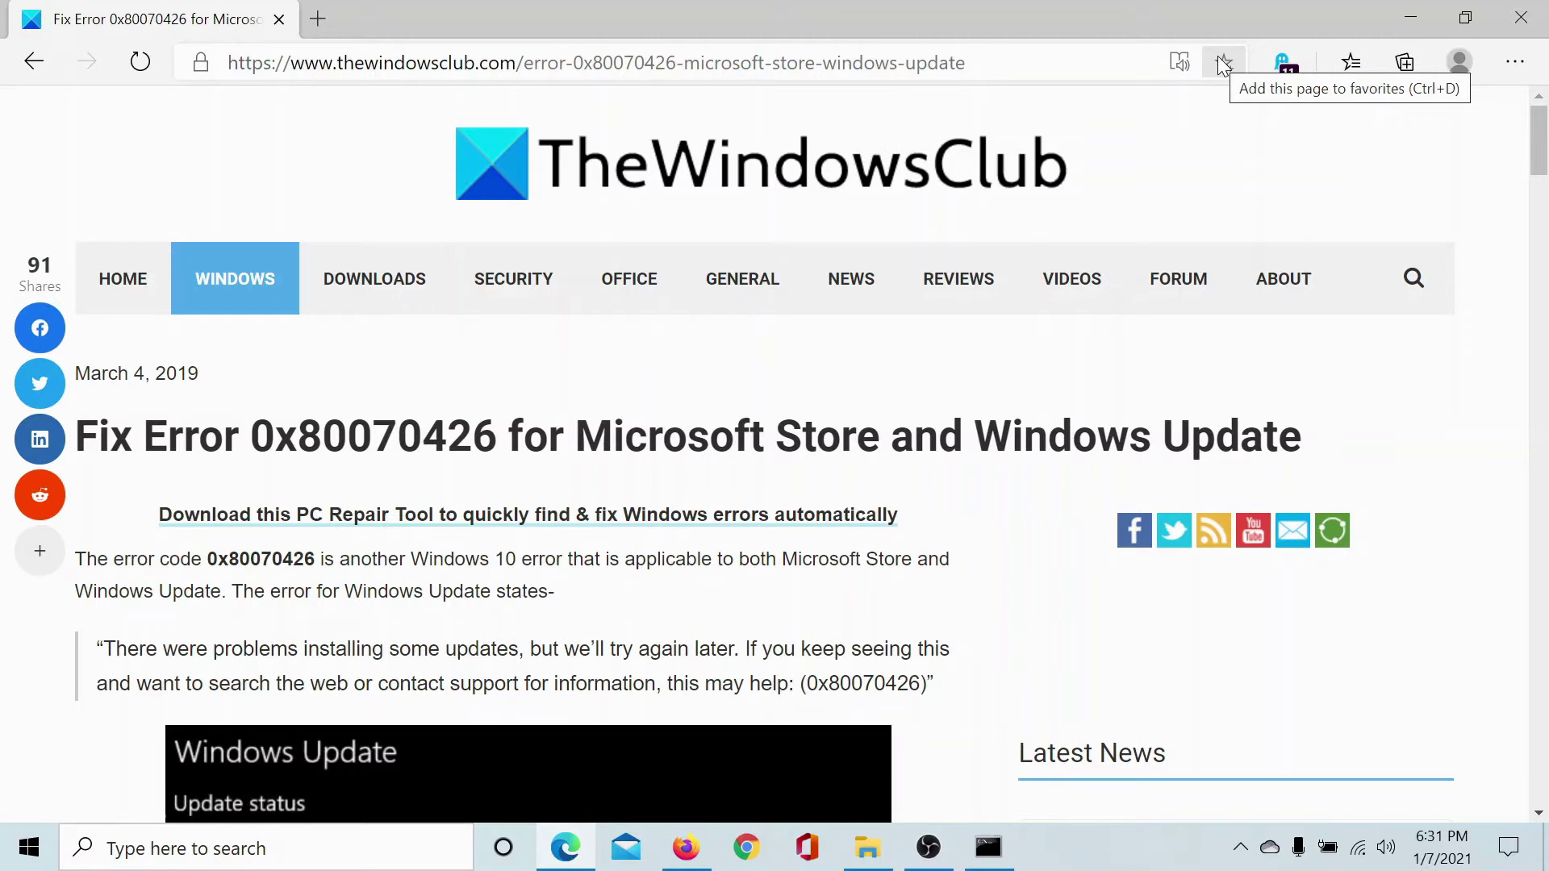
pyautogui.scroll(-5, 1028, 363)
pyautogui.scroll(-5, 1029, 363)
pyautogui.scroll(-5, 986, 408)
pyautogui.scroll(-3, 986, 407)
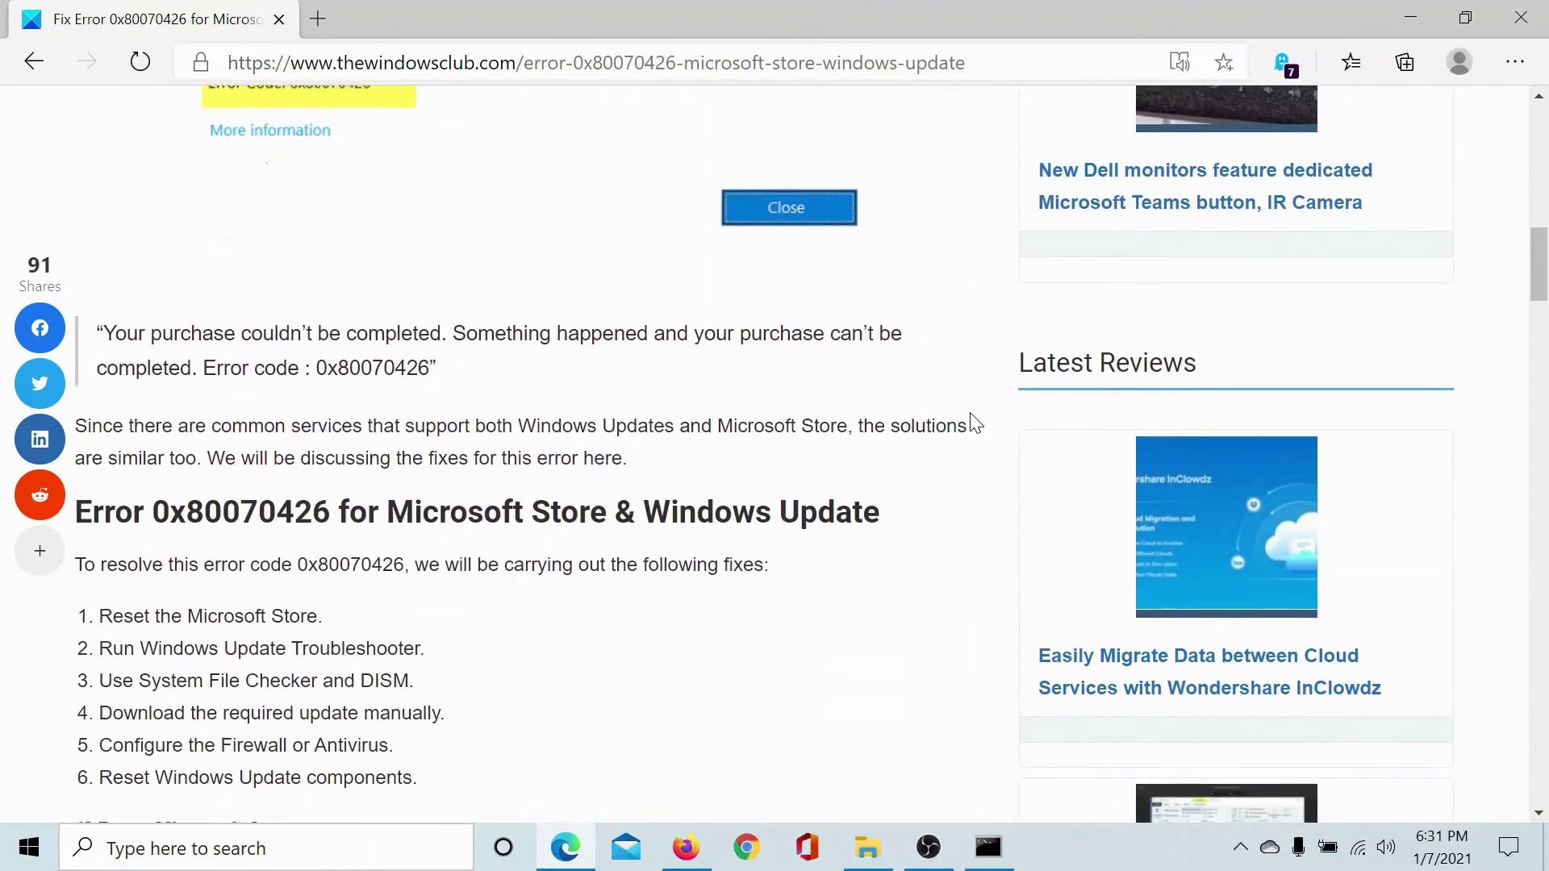
pyautogui.scroll(-4, 980, 417)
pyautogui.scroll(-1, 975, 422)
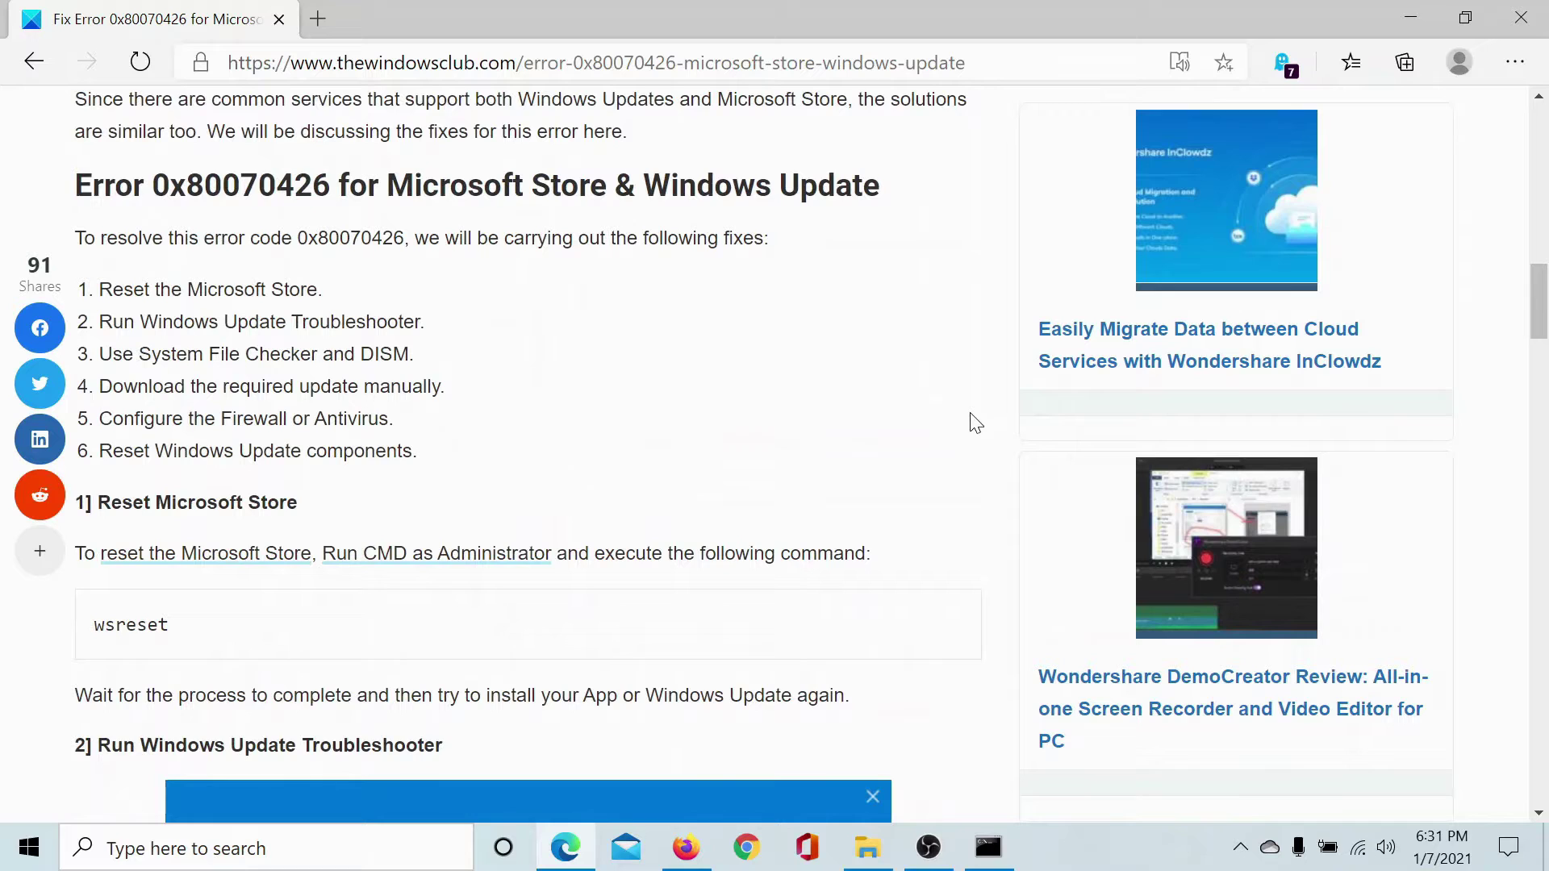
# Open Command Prompt as administrator and run wsreset to reset the Microsoft Store.
pyautogui.click(243, 849)
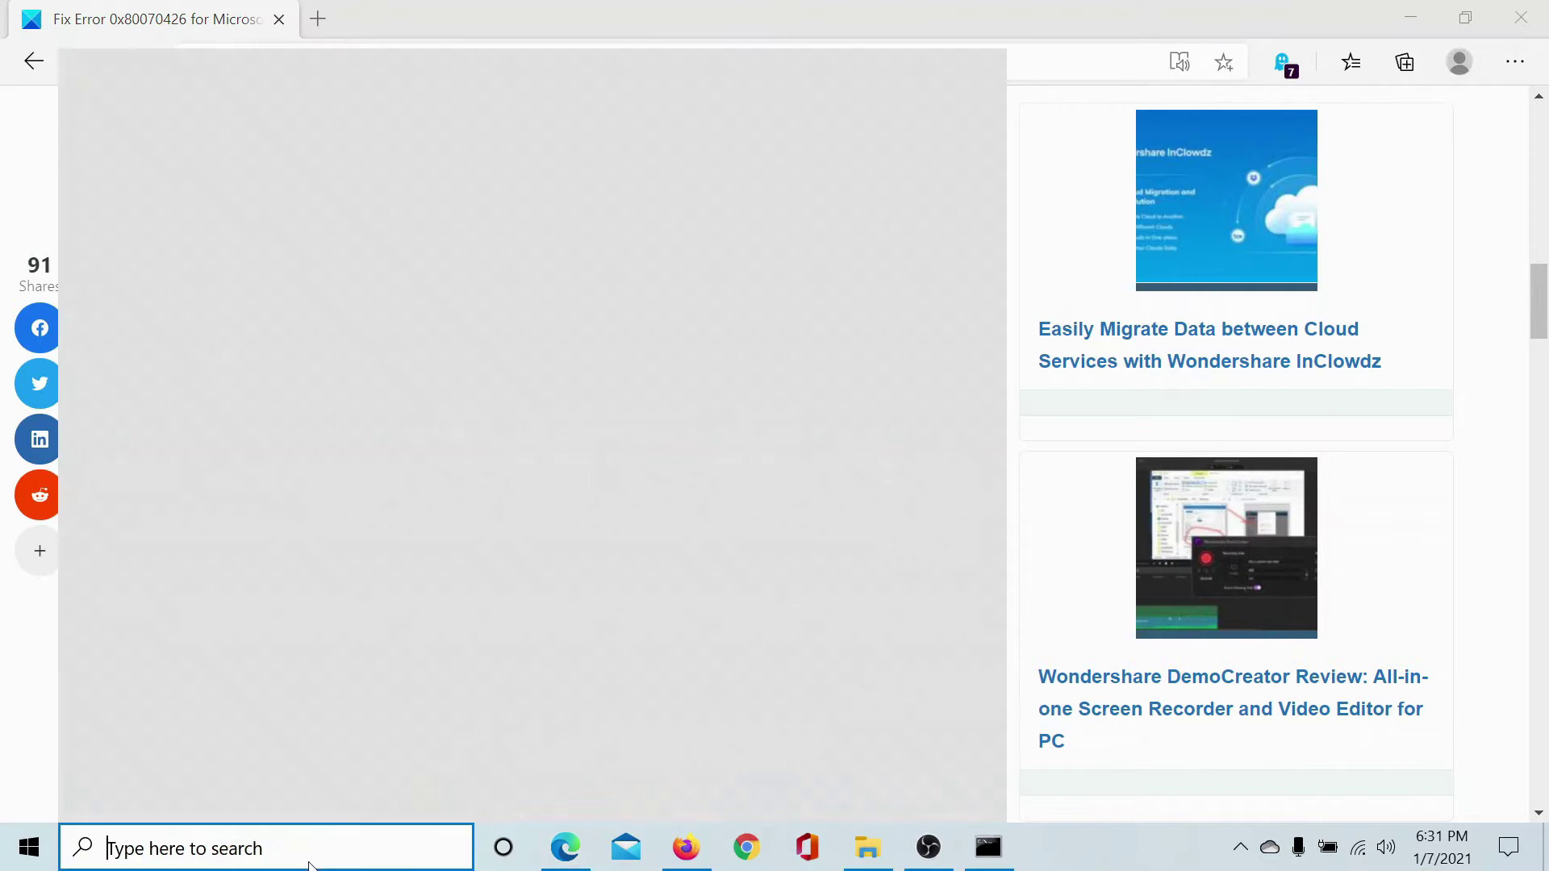
pyautogui.write('comm')
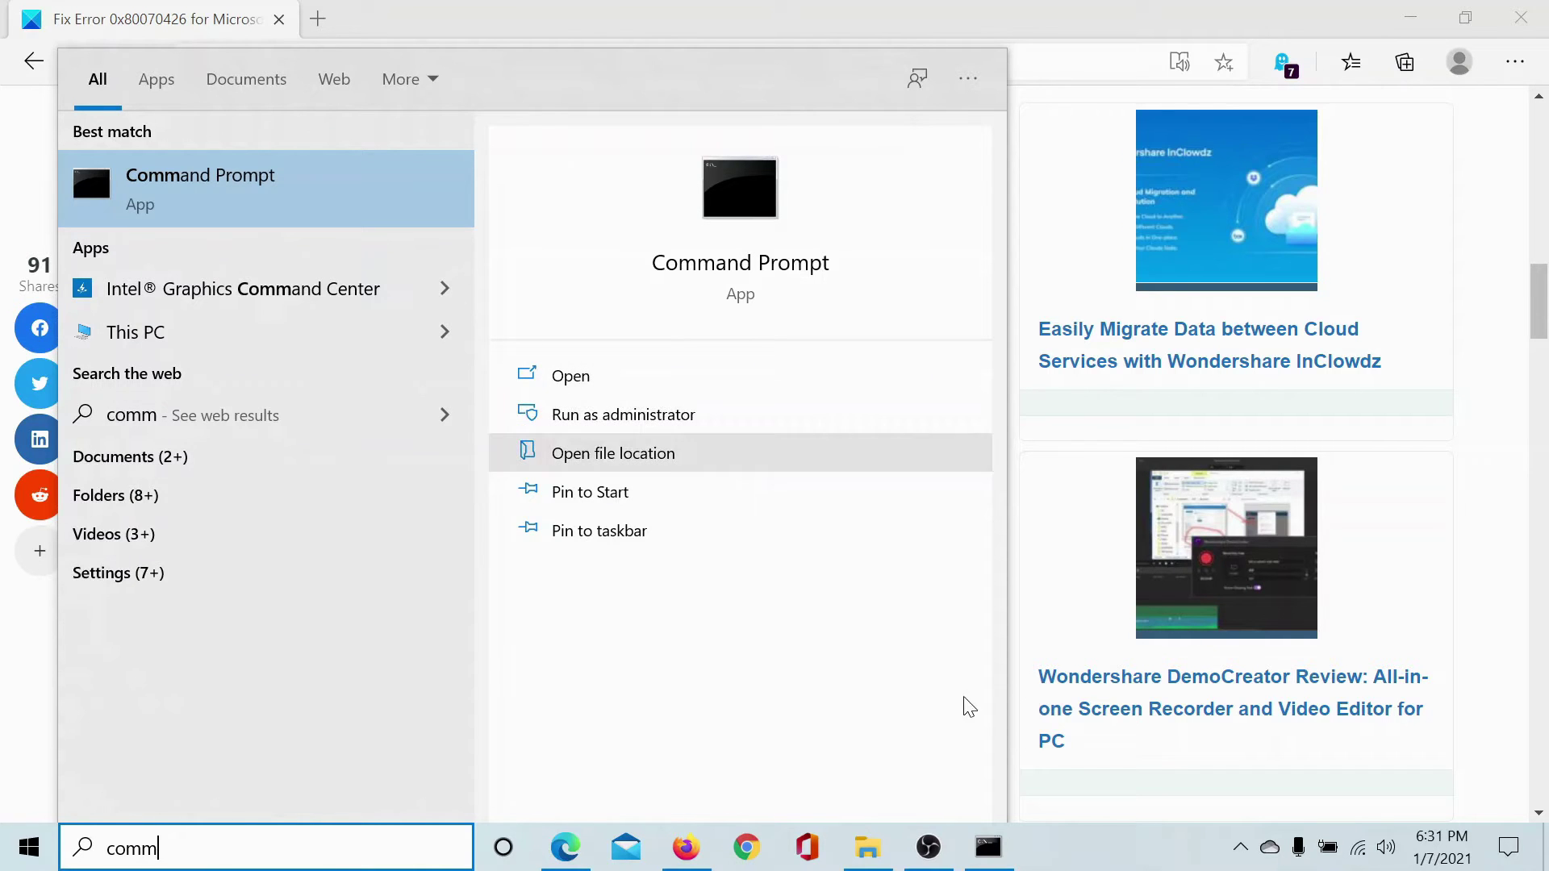
pyautogui.click(623, 414)
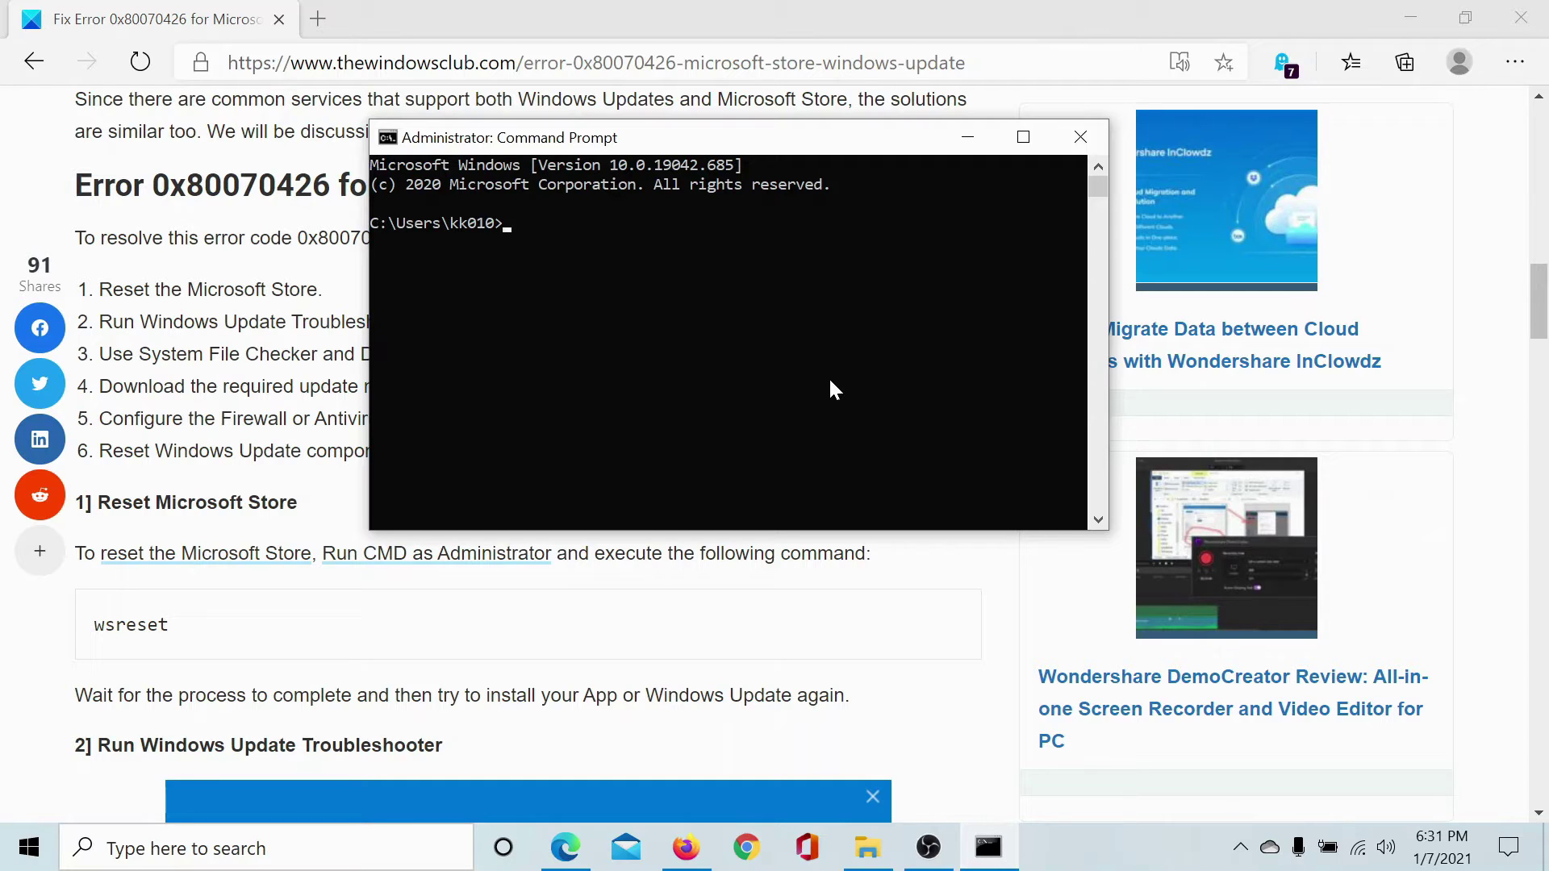
pyautogui.write('wsres')
pyautogui.write('et')
pyautogui.press('Return')
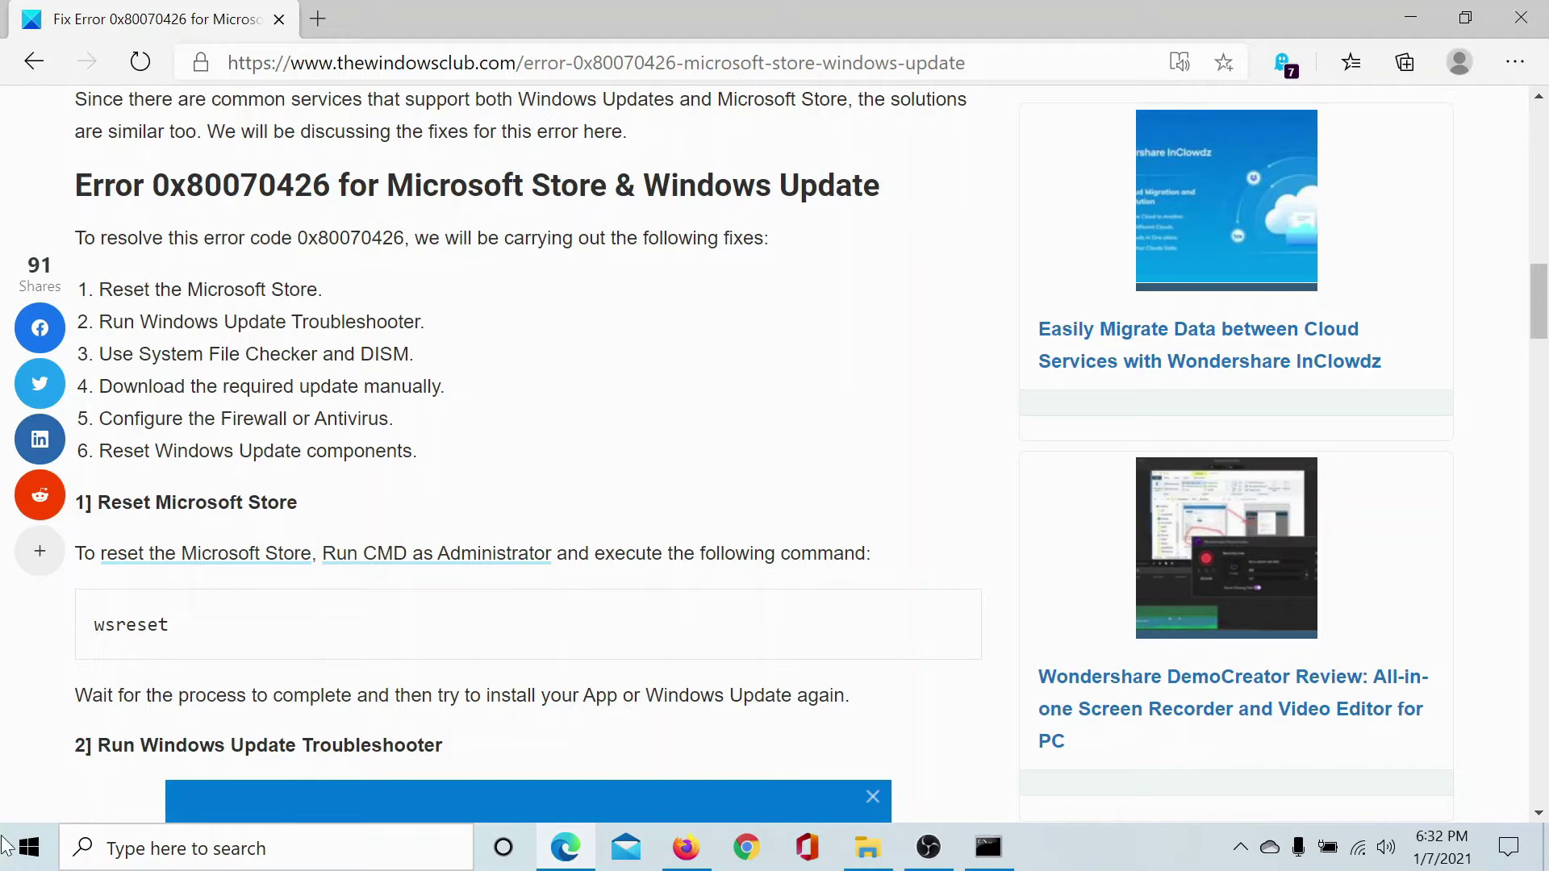
# Run the Windows Update troubleshooter from Update & Security > Troubleshoot > Additional troubleshooters.
pyautogui.click(29, 848)
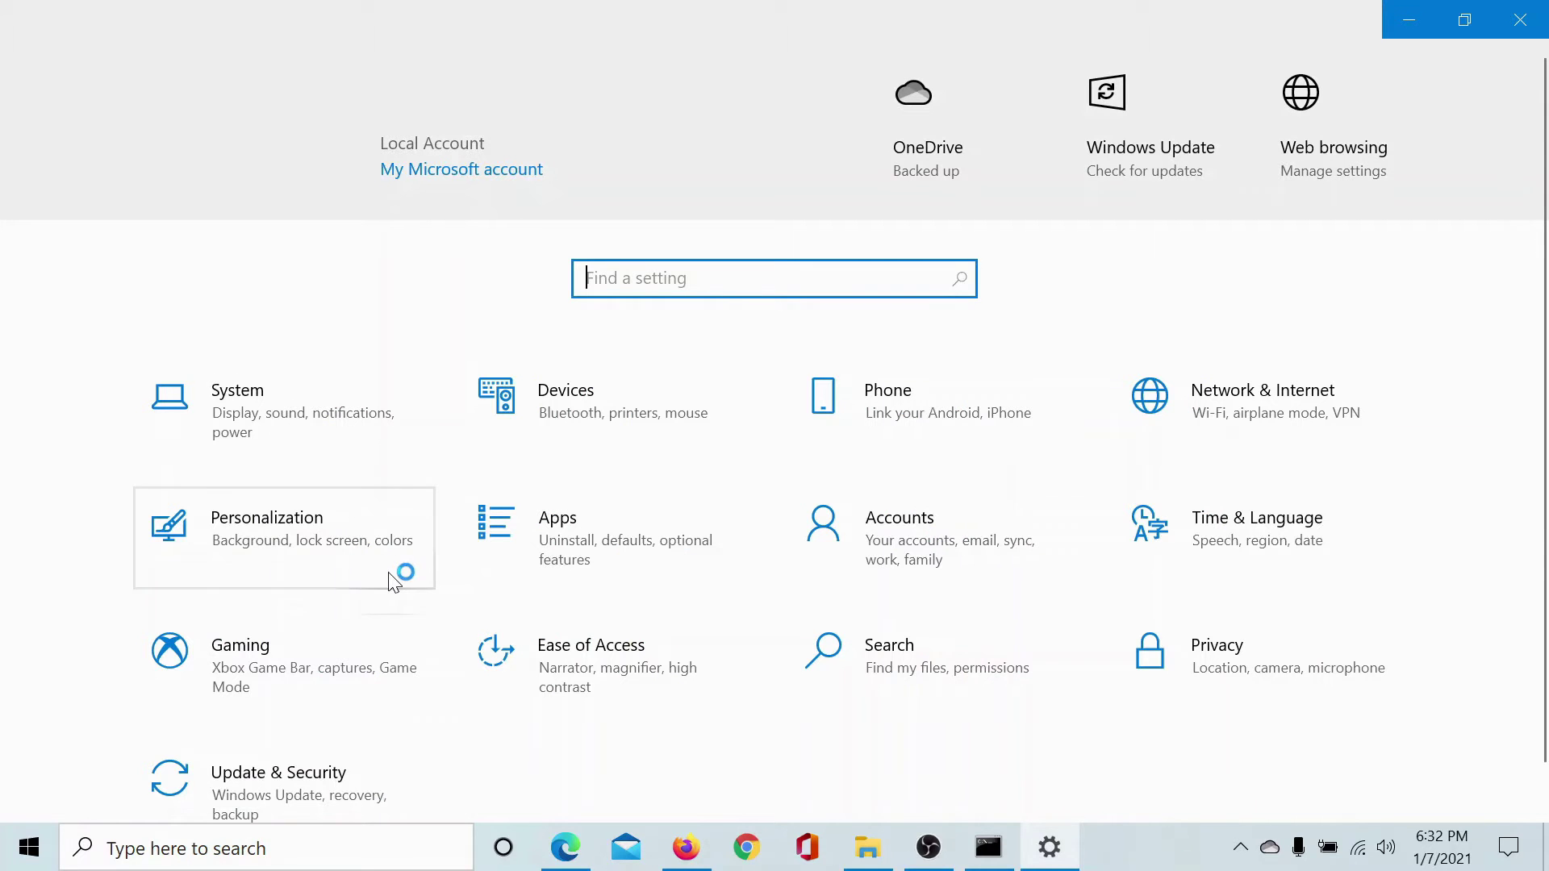
pyautogui.click(293, 776)
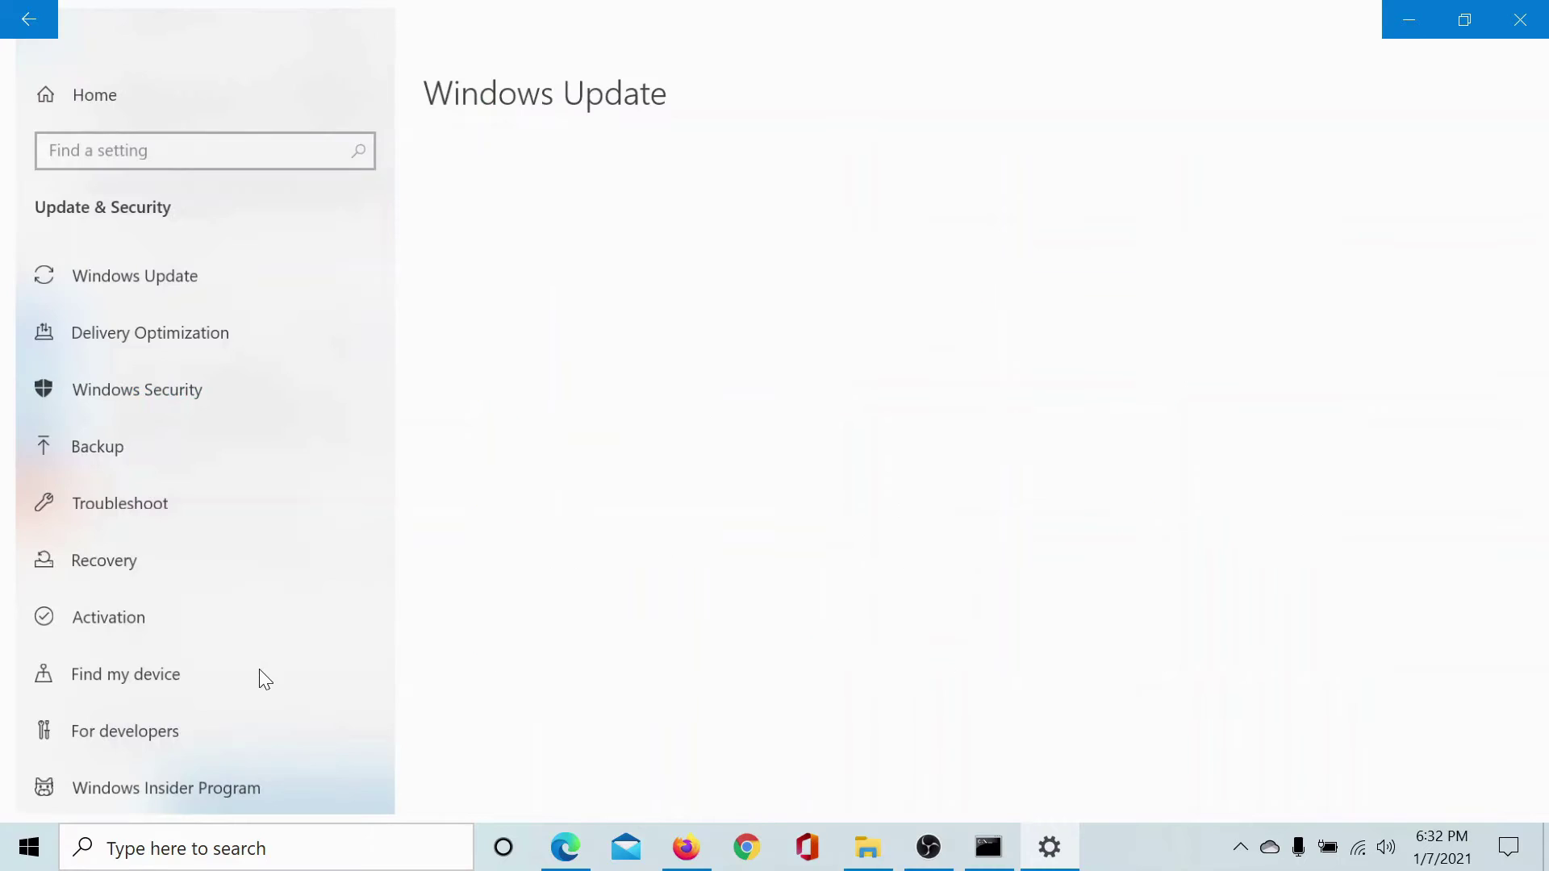
pyautogui.click(139, 504)
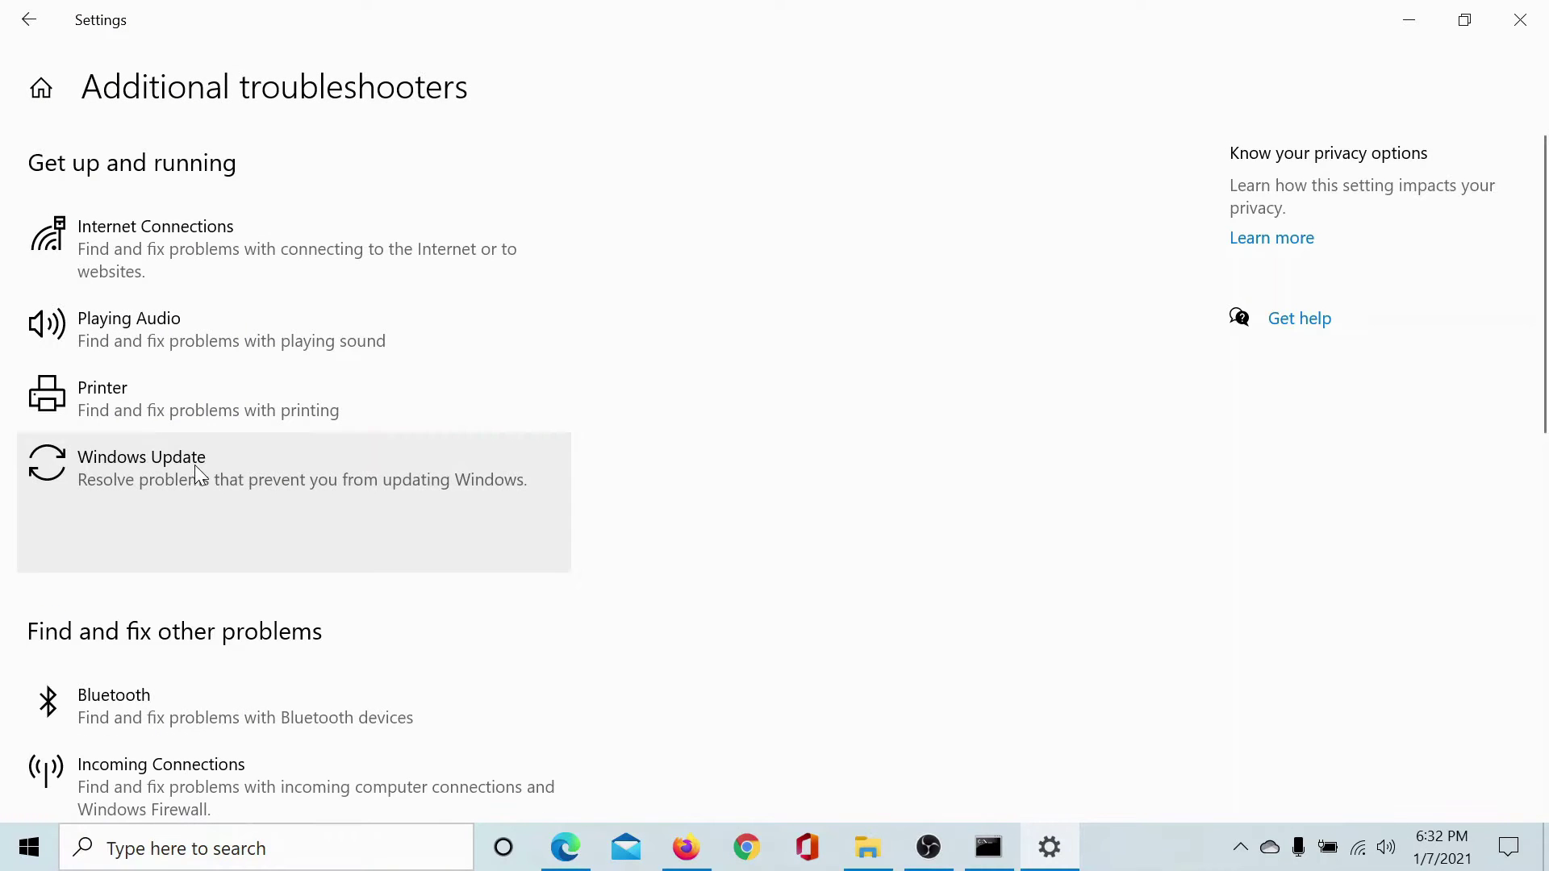
pyautogui.click(420, 543)
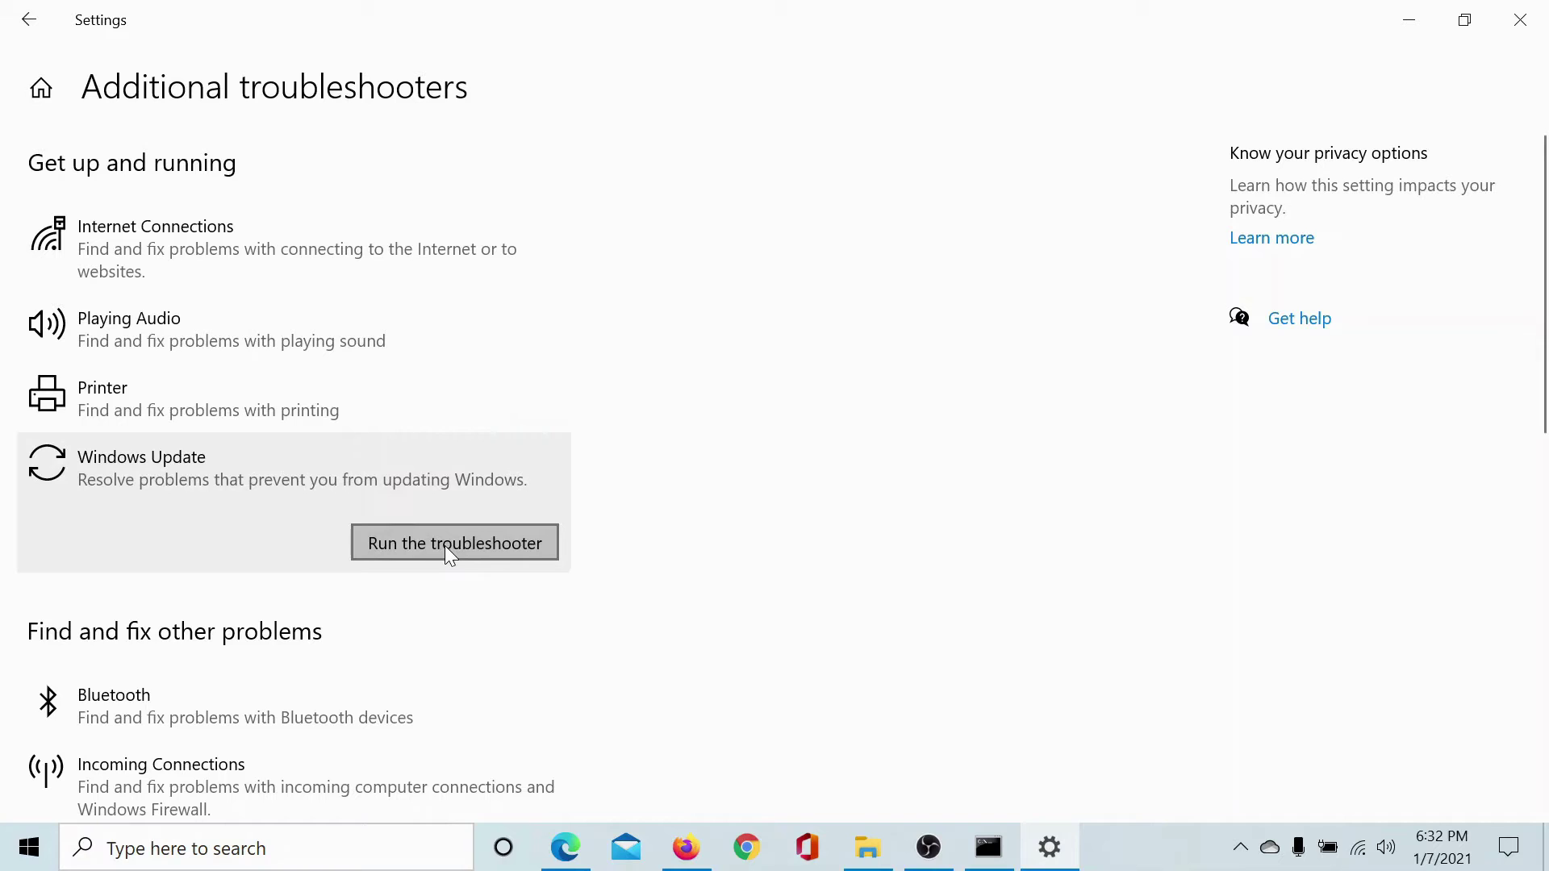
pyautogui.click(565, 847)
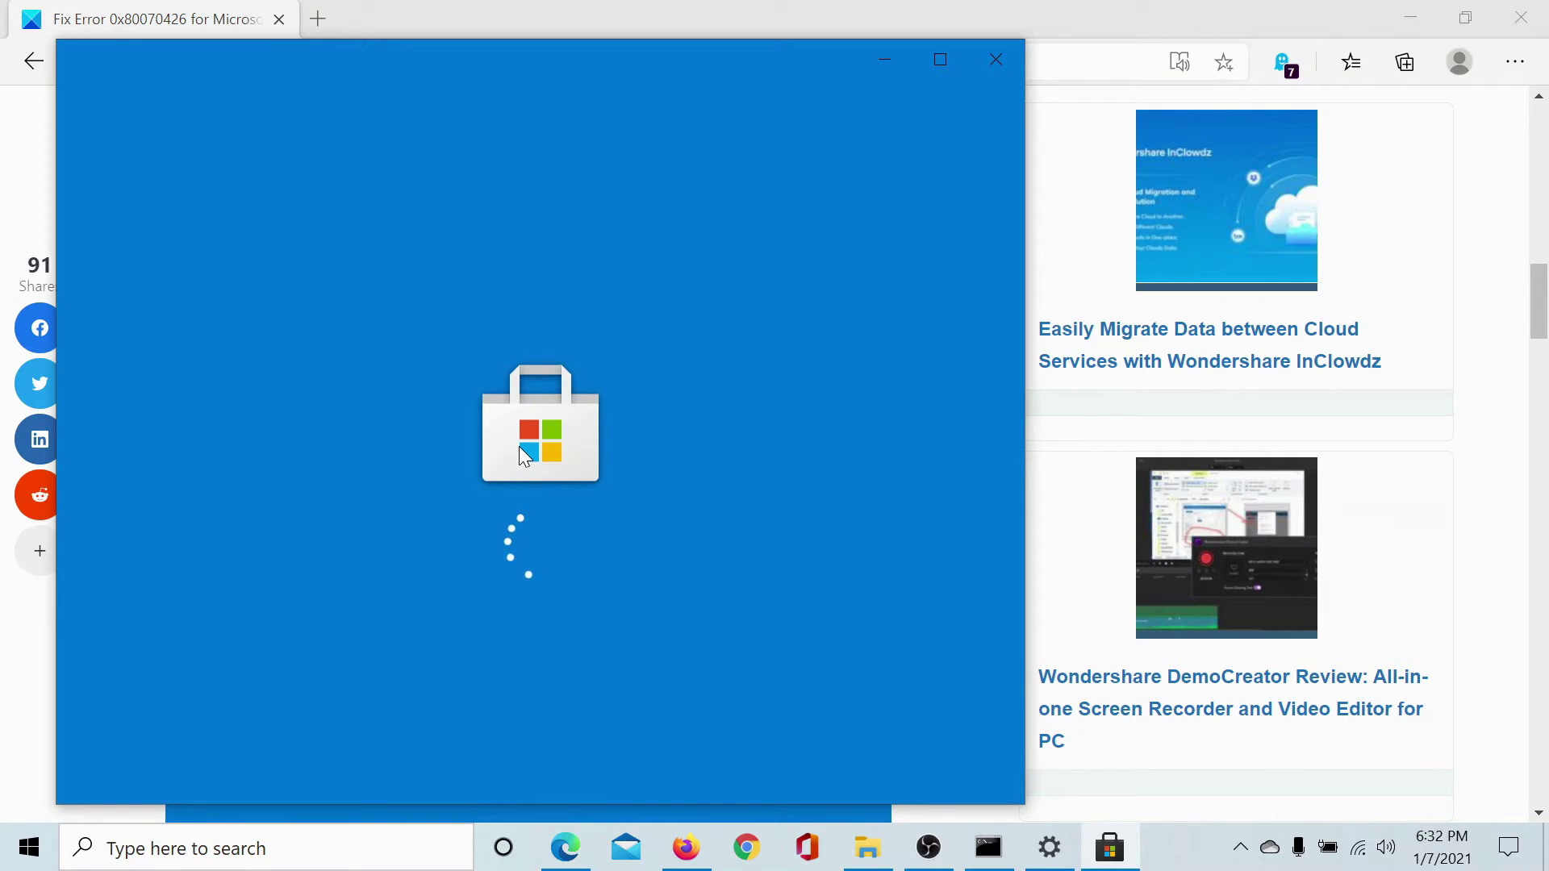
# Close Microsoft Store and run sfc /scannow in the administrator Command Prompt.
pyautogui.click(995, 59)
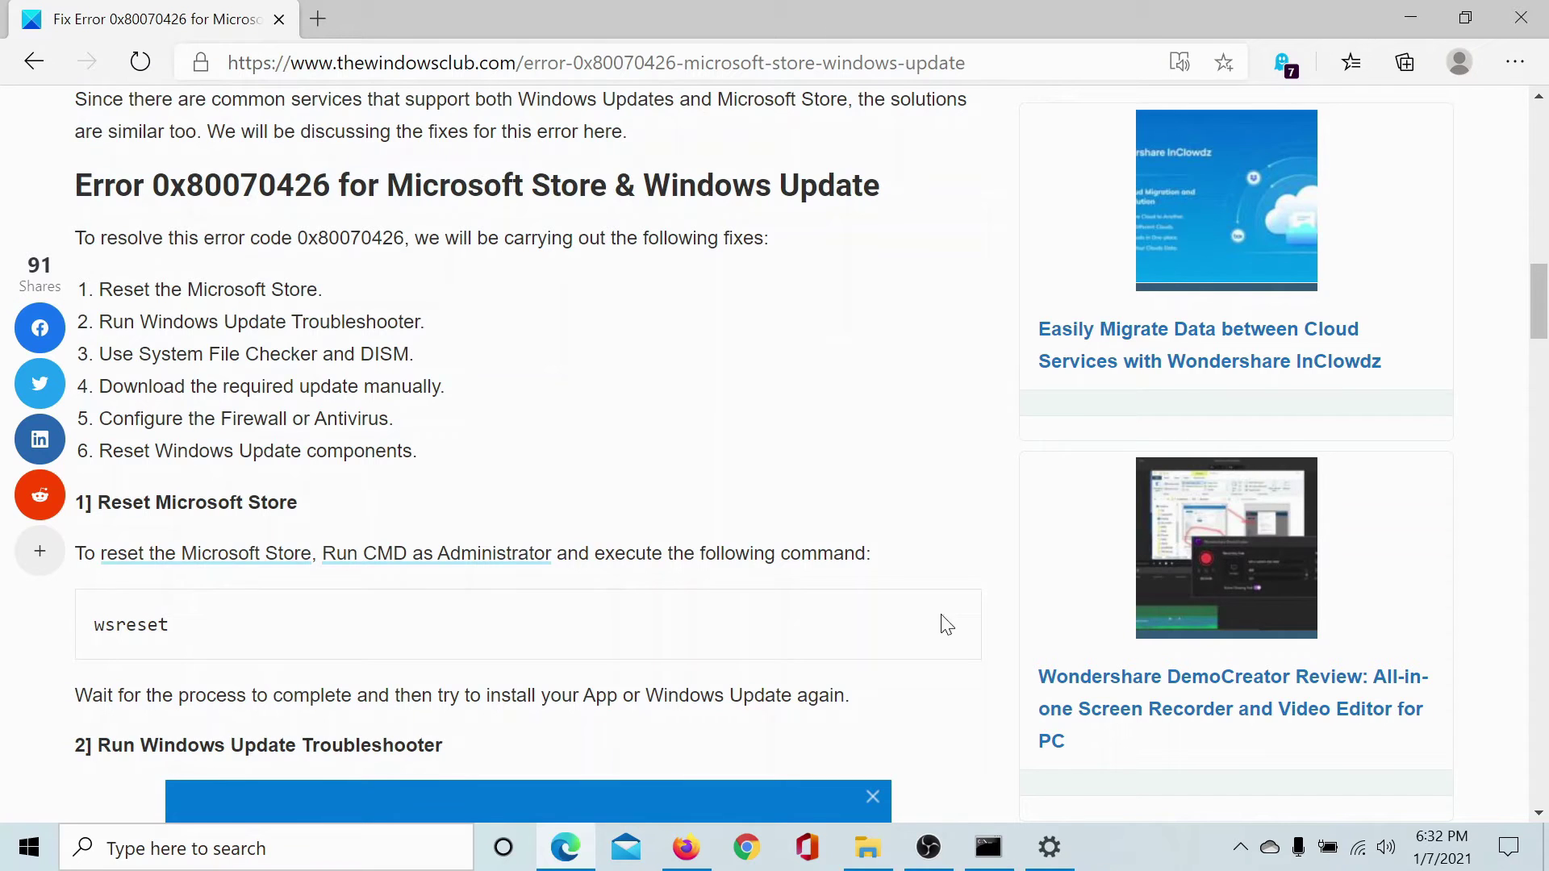
pyautogui.click(990, 847)
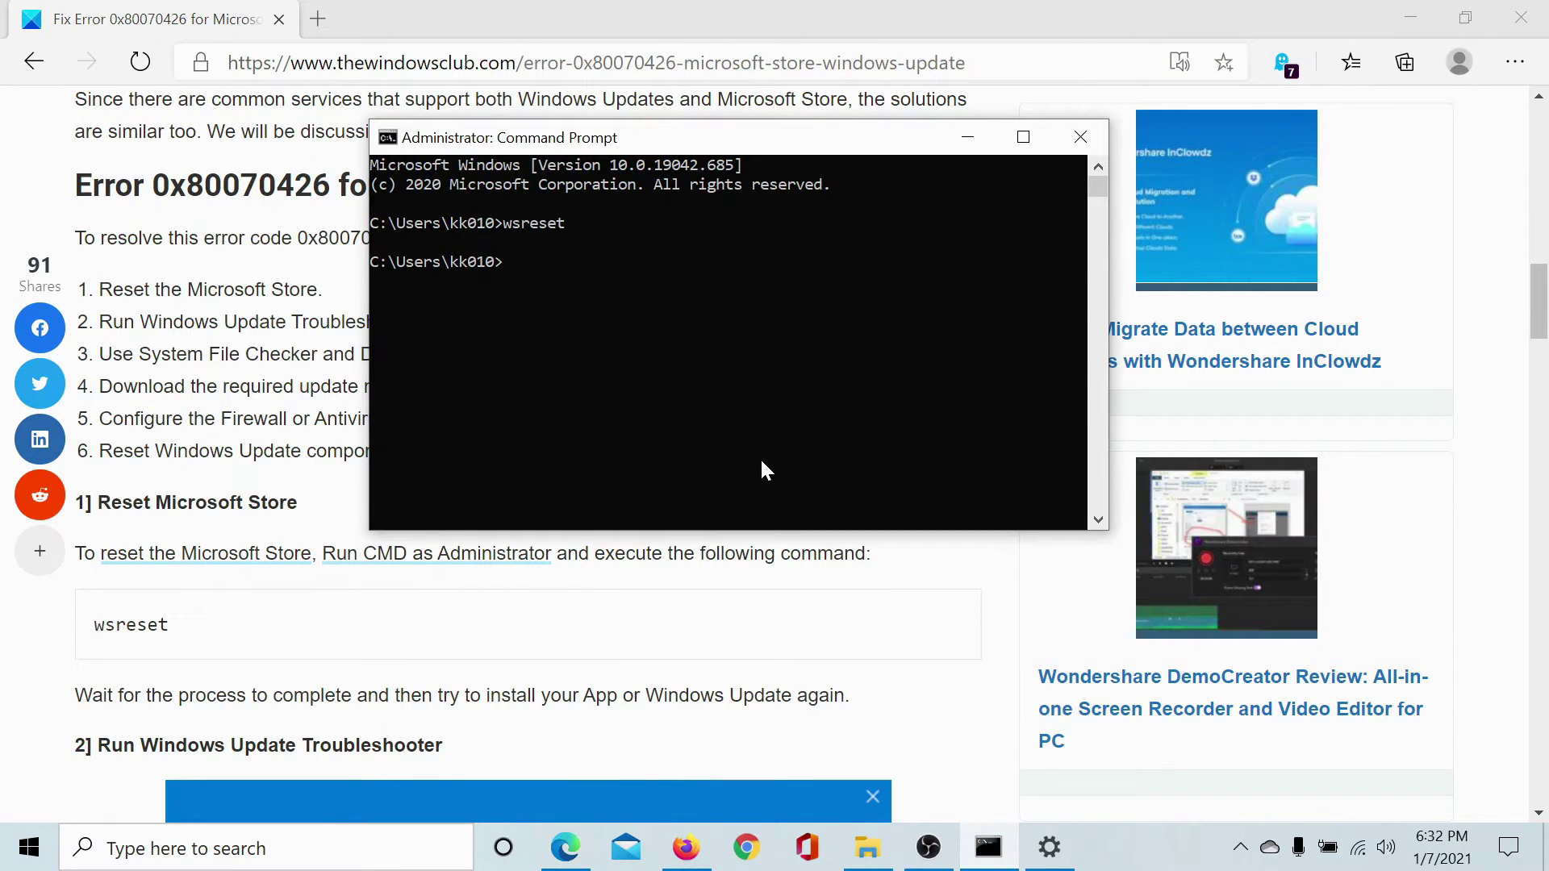
pyautogui.write('sf')
pyautogui.write('c /')
pyautogui.write('sca')
pyautogui.write('nnow')
pyautogui.press('Return')
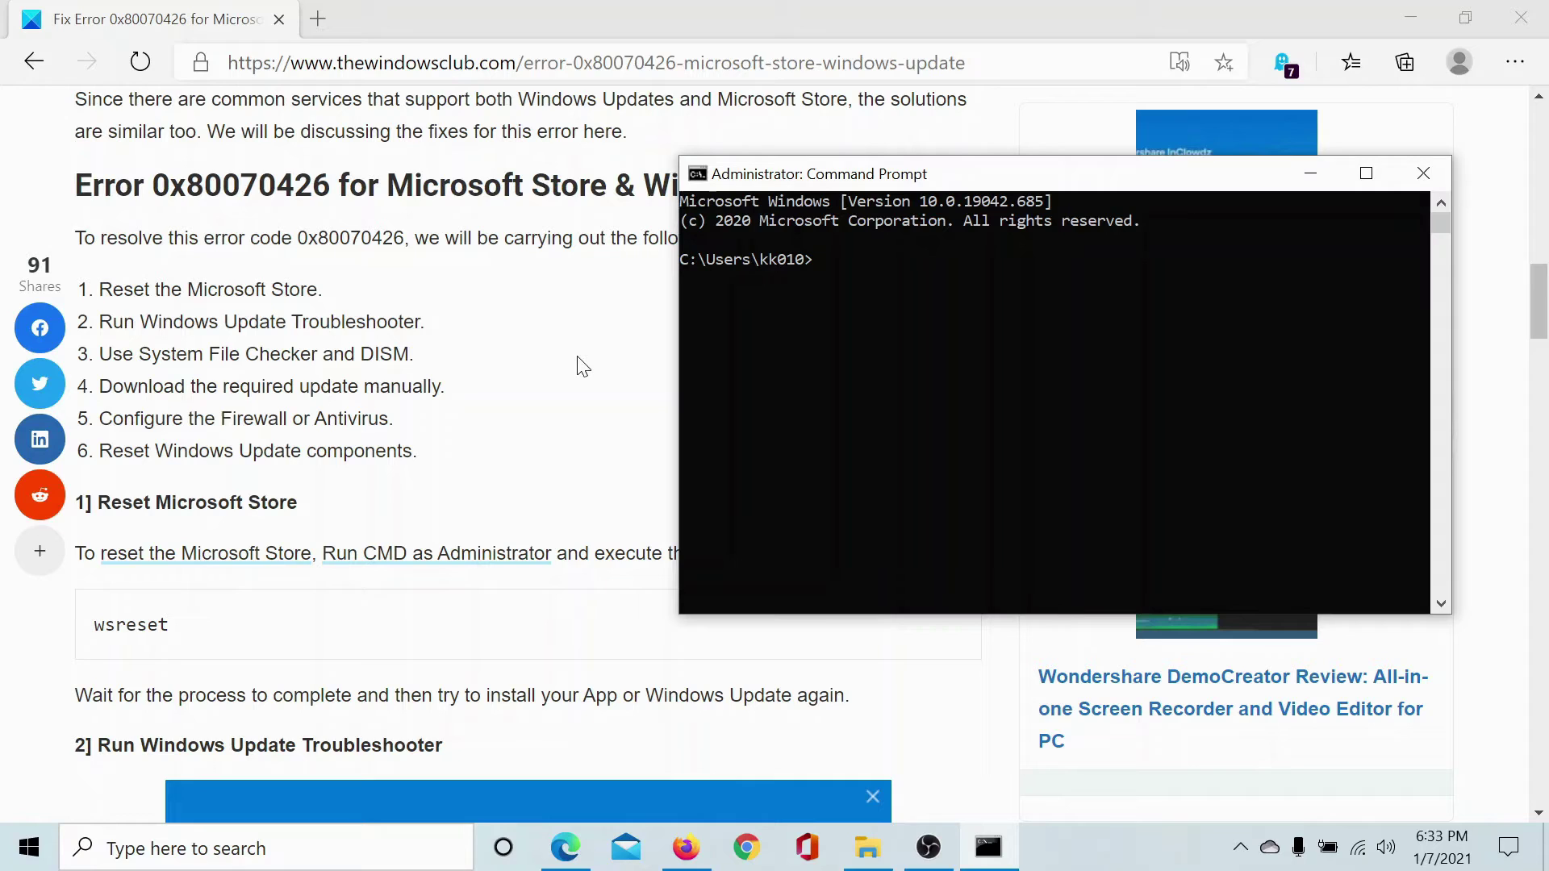
pyautogui.scroll(-5, 582, 367)
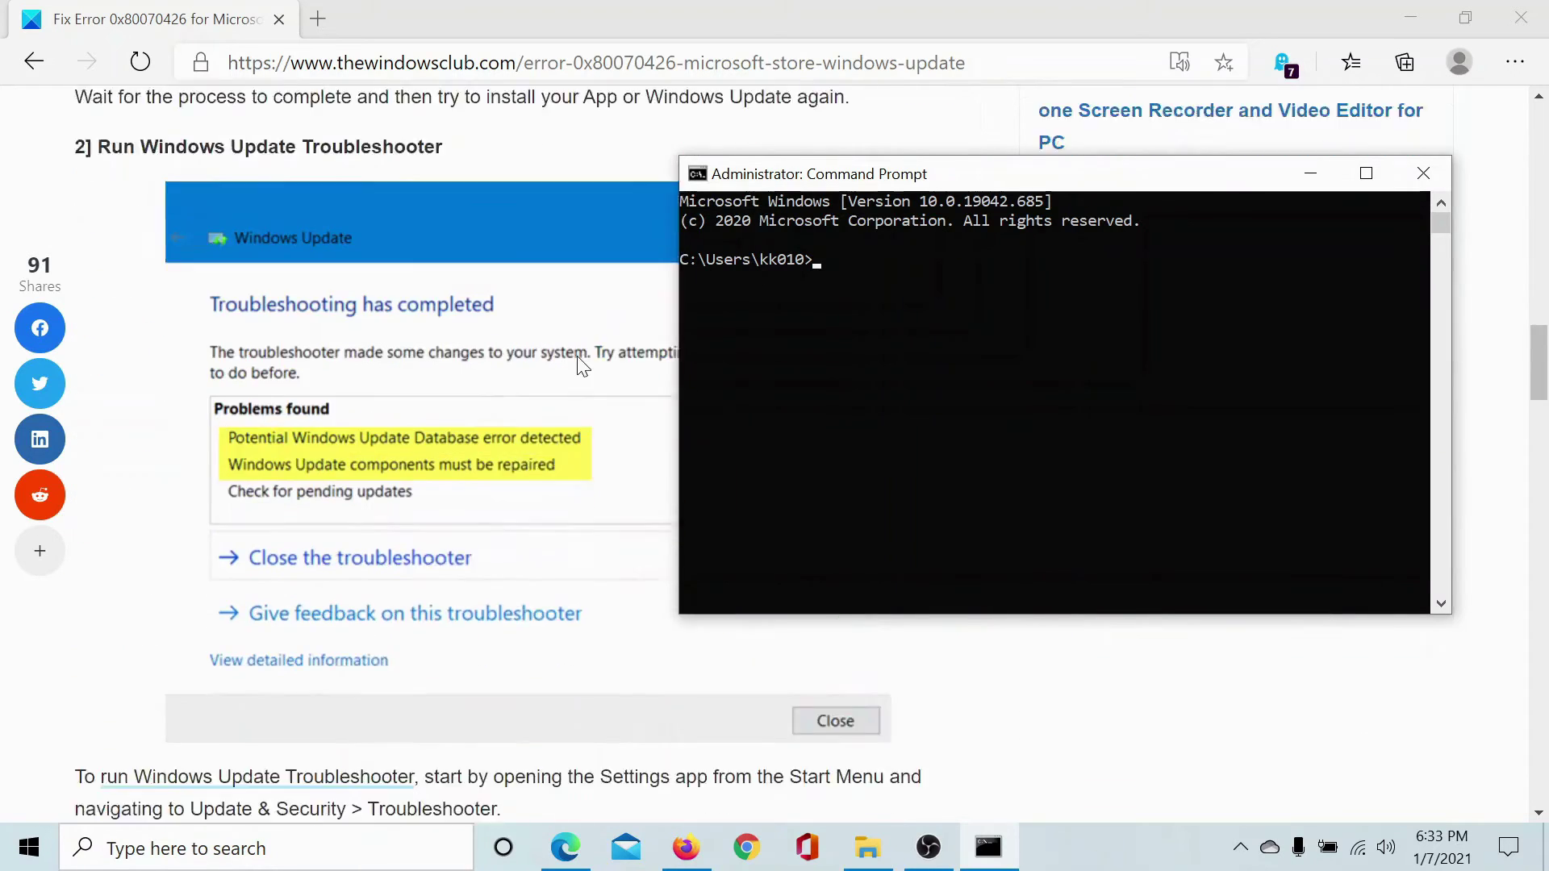
pyautogui.scroll(-5, 581, 367)
pyautogui.scroll(-5, 581, 367)
pyautogui.scroll(-4, 581, 368)
pyautogui.scroll(-4, 581, 367)
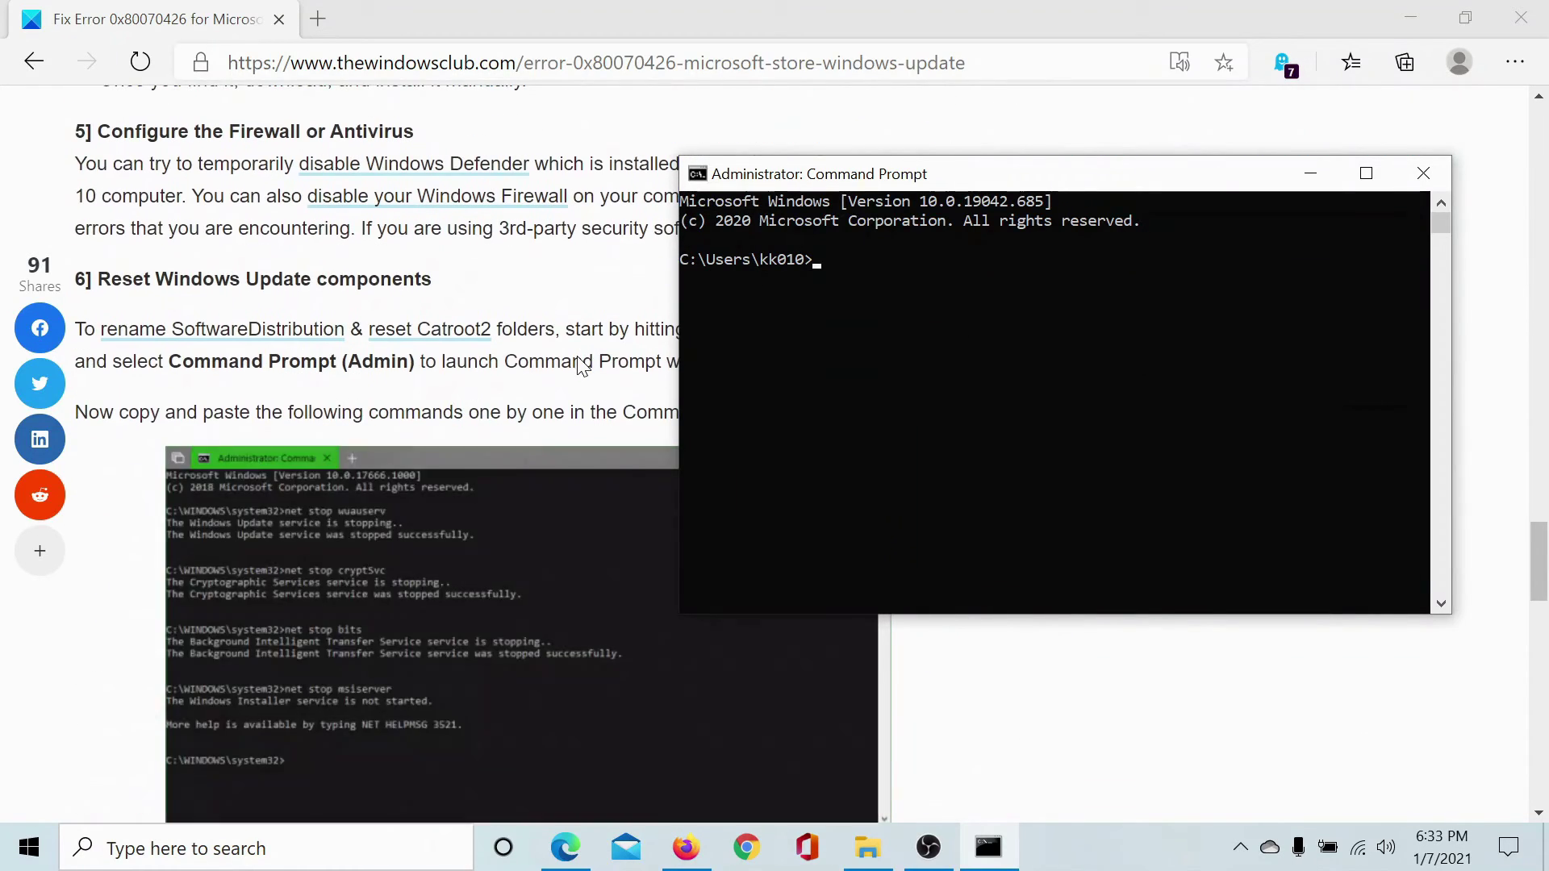
pyautogui.scroll(-3, 581, 367)
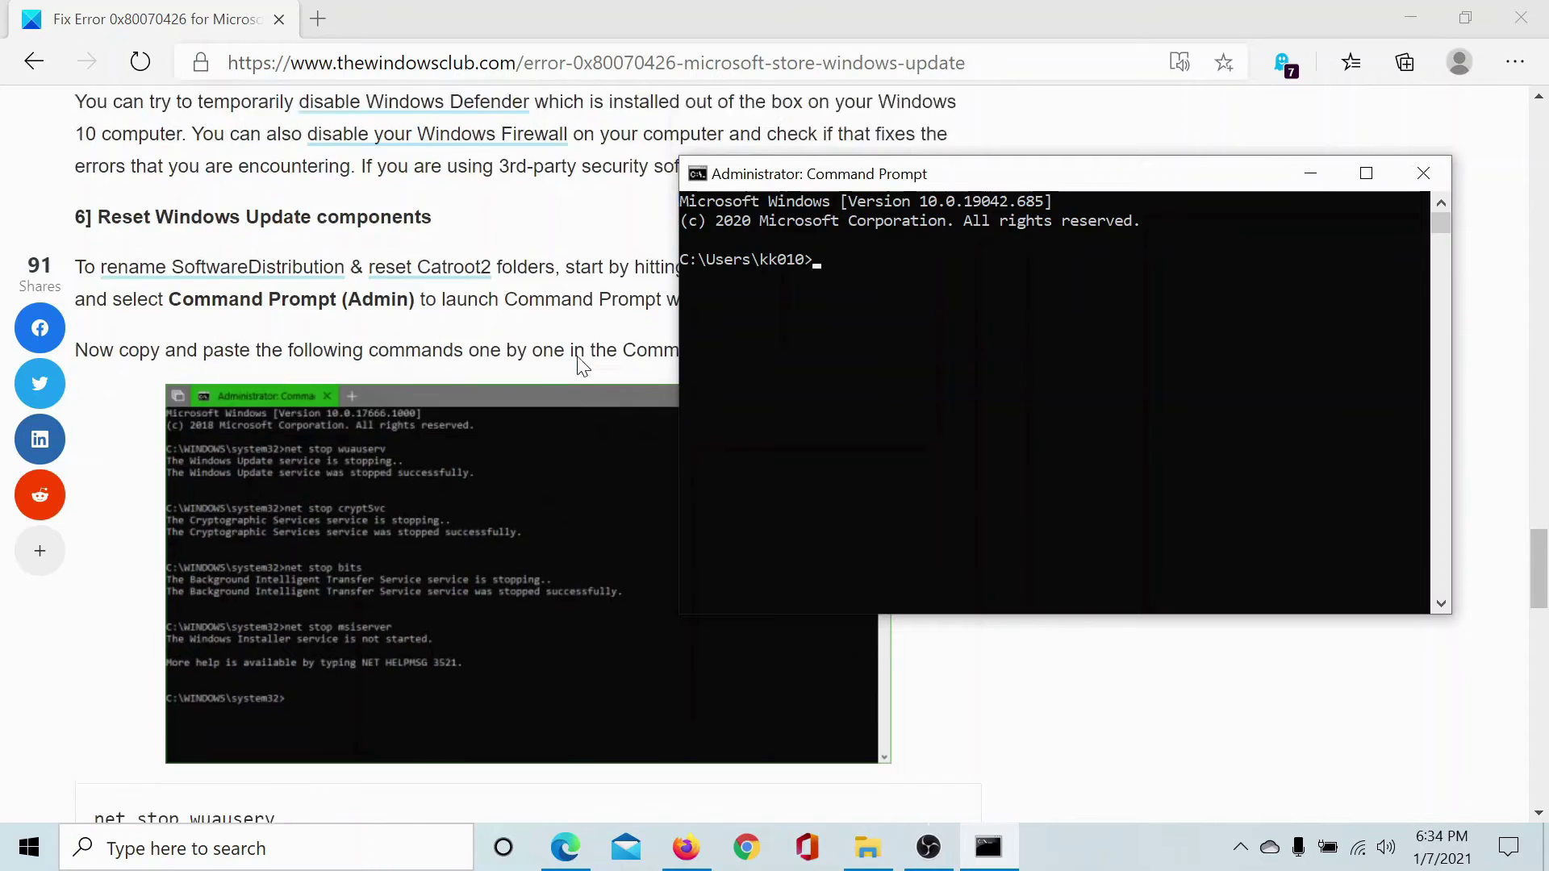
pyautogui.scroll(-3, 580, 367)
pyautogui.scroll(3, 581, 366)
pyautogui.scroll(-3, 581, 366)
pyautogui.scroll(-3, 576, 353)
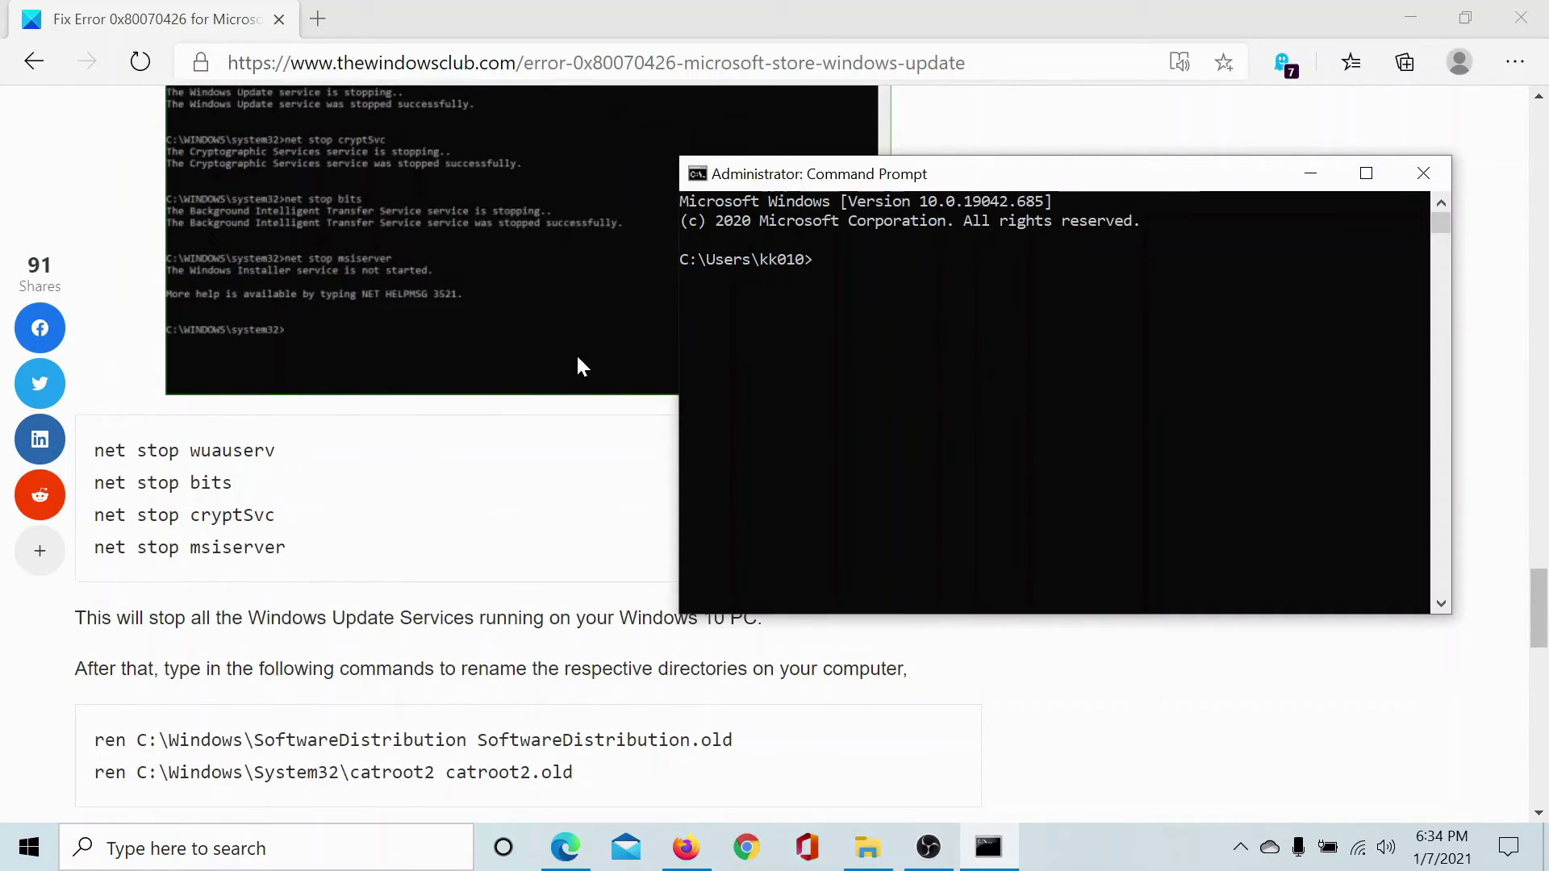
pyautogui.scroll(-1, 577, 353)
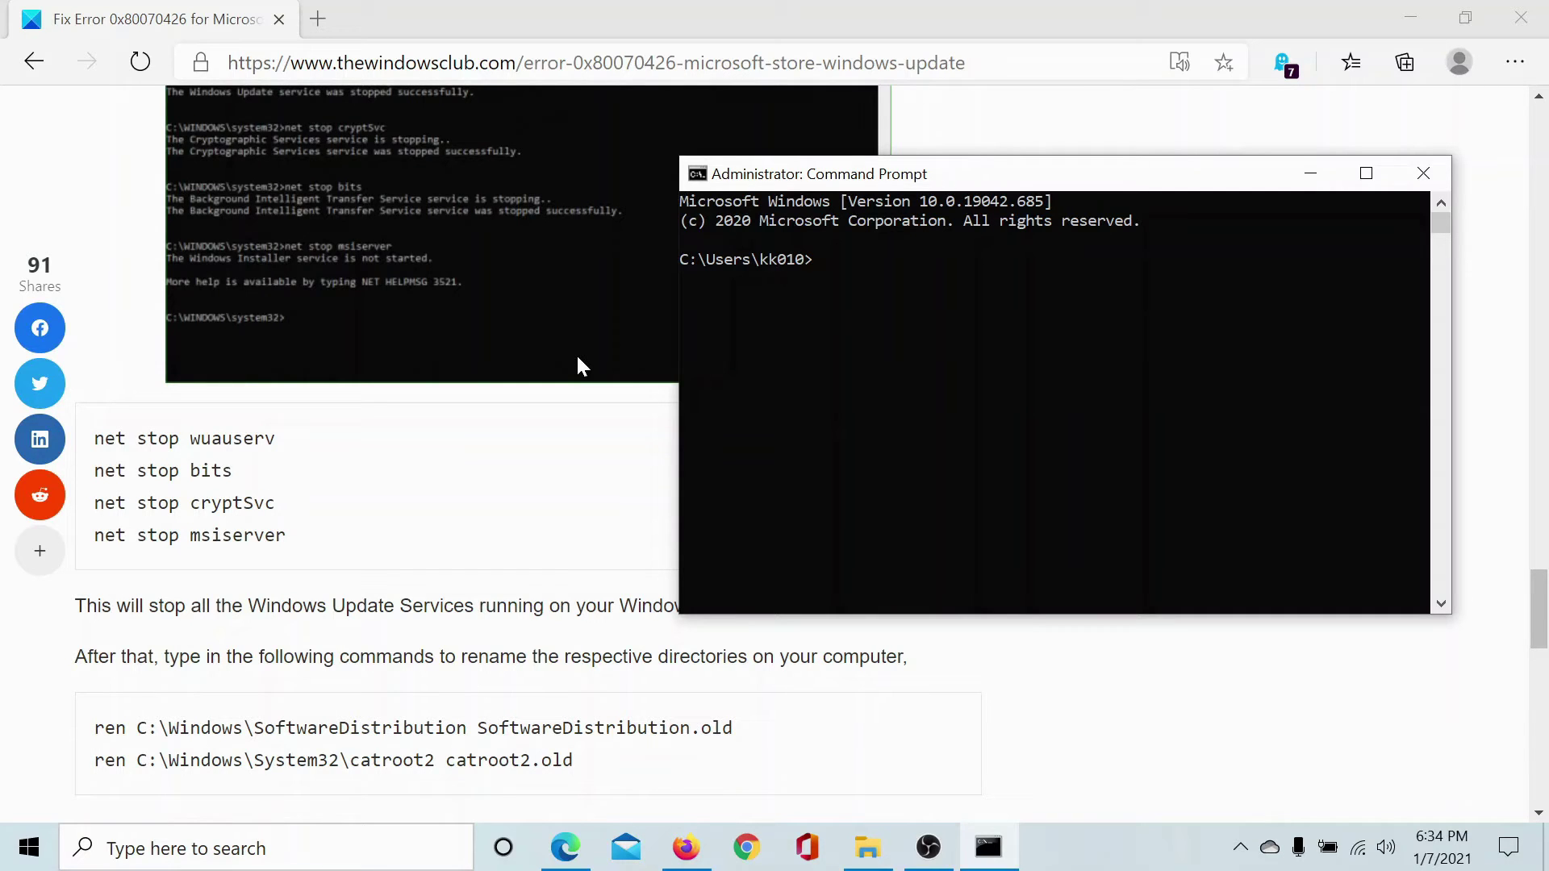
# Copy the article's four net stop commands and run them in Command Prompt.
pyautogui.moveTo(309, 538); pyautogui.dragTo(91, 435)
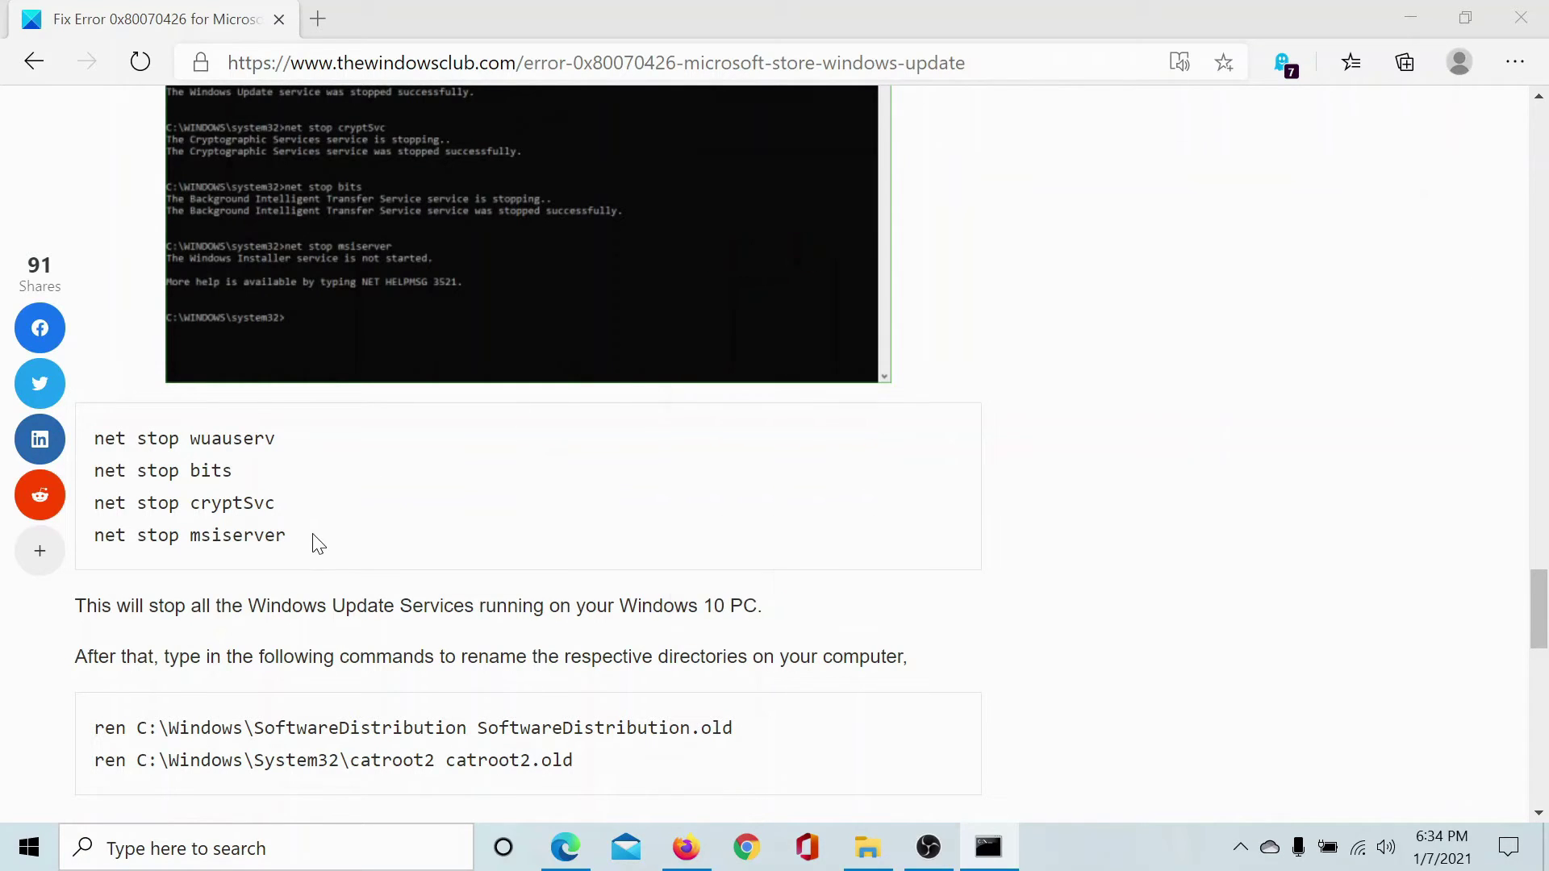
pyautogui.rightClick(103, 447)
pyautogui.click(241, 41)
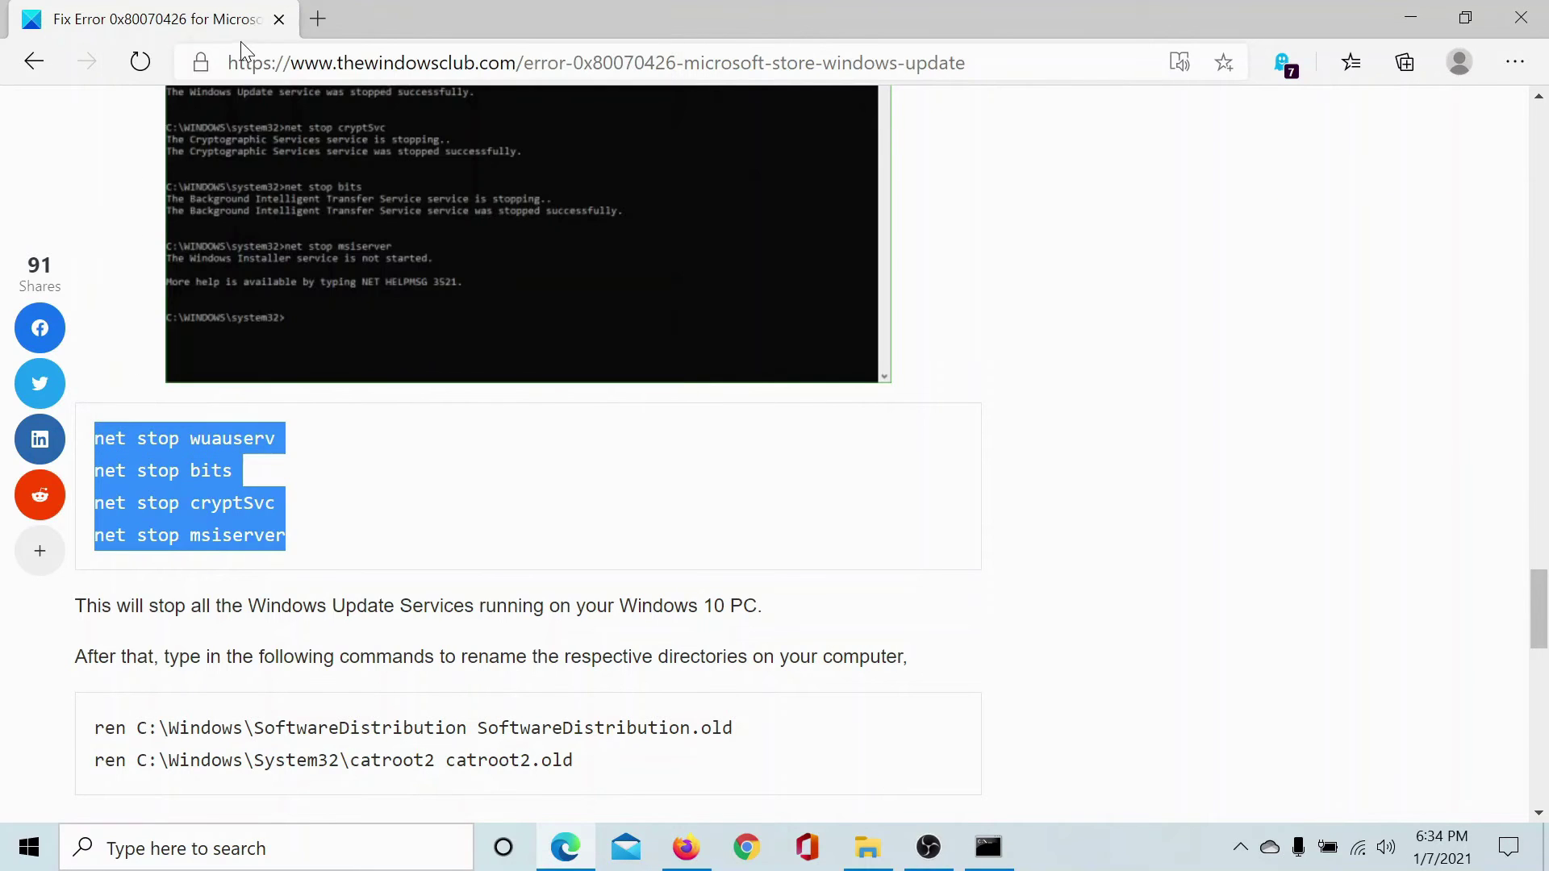
pyautogui.click(988, 848)
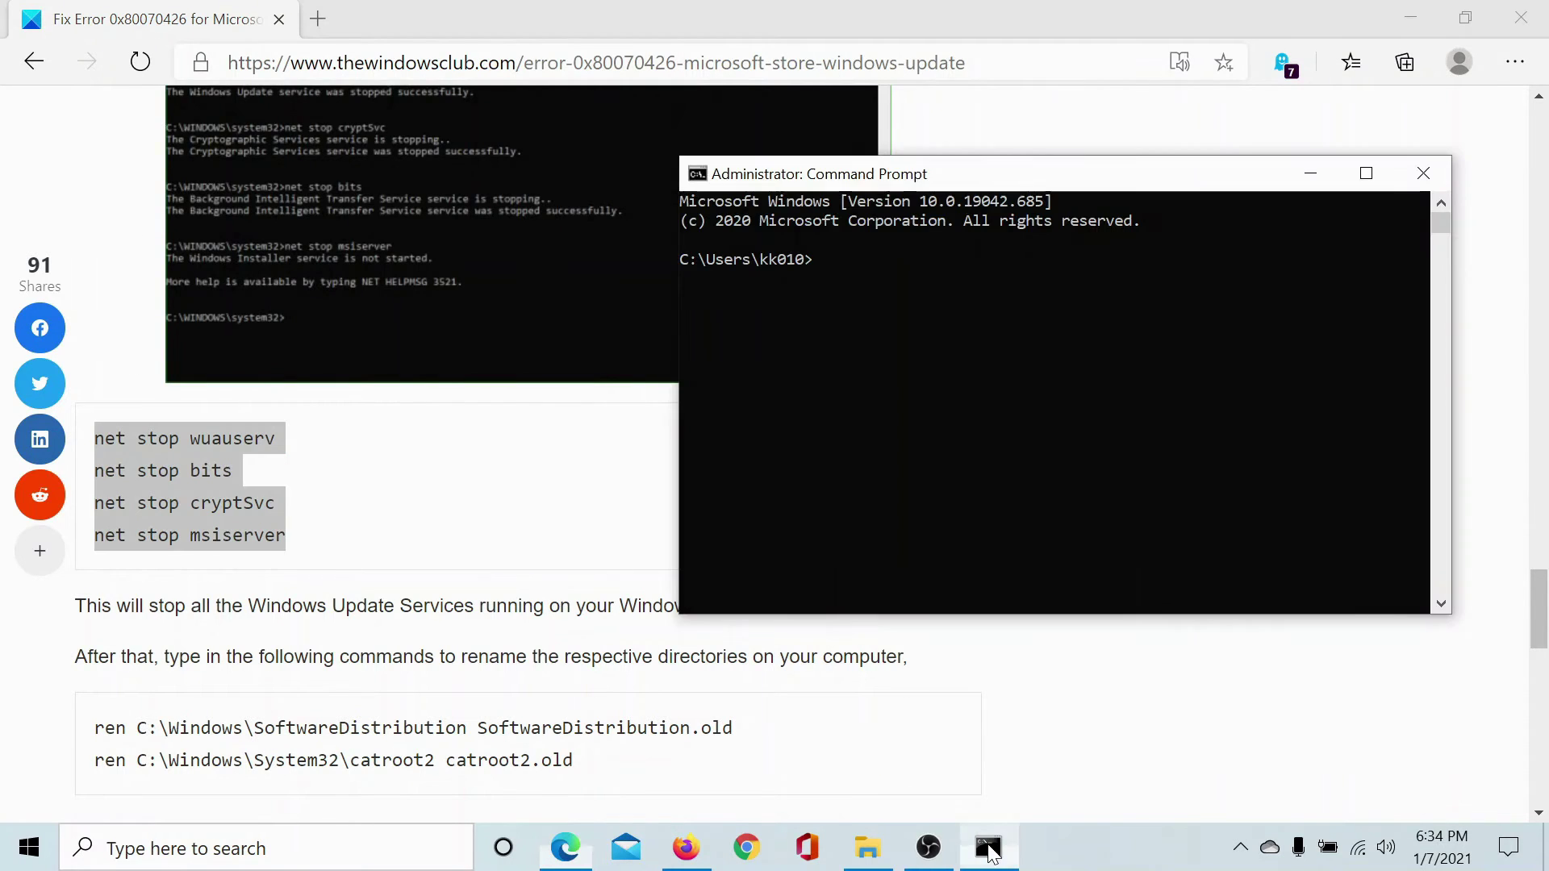
pyautogui.rightClick(880, 338)
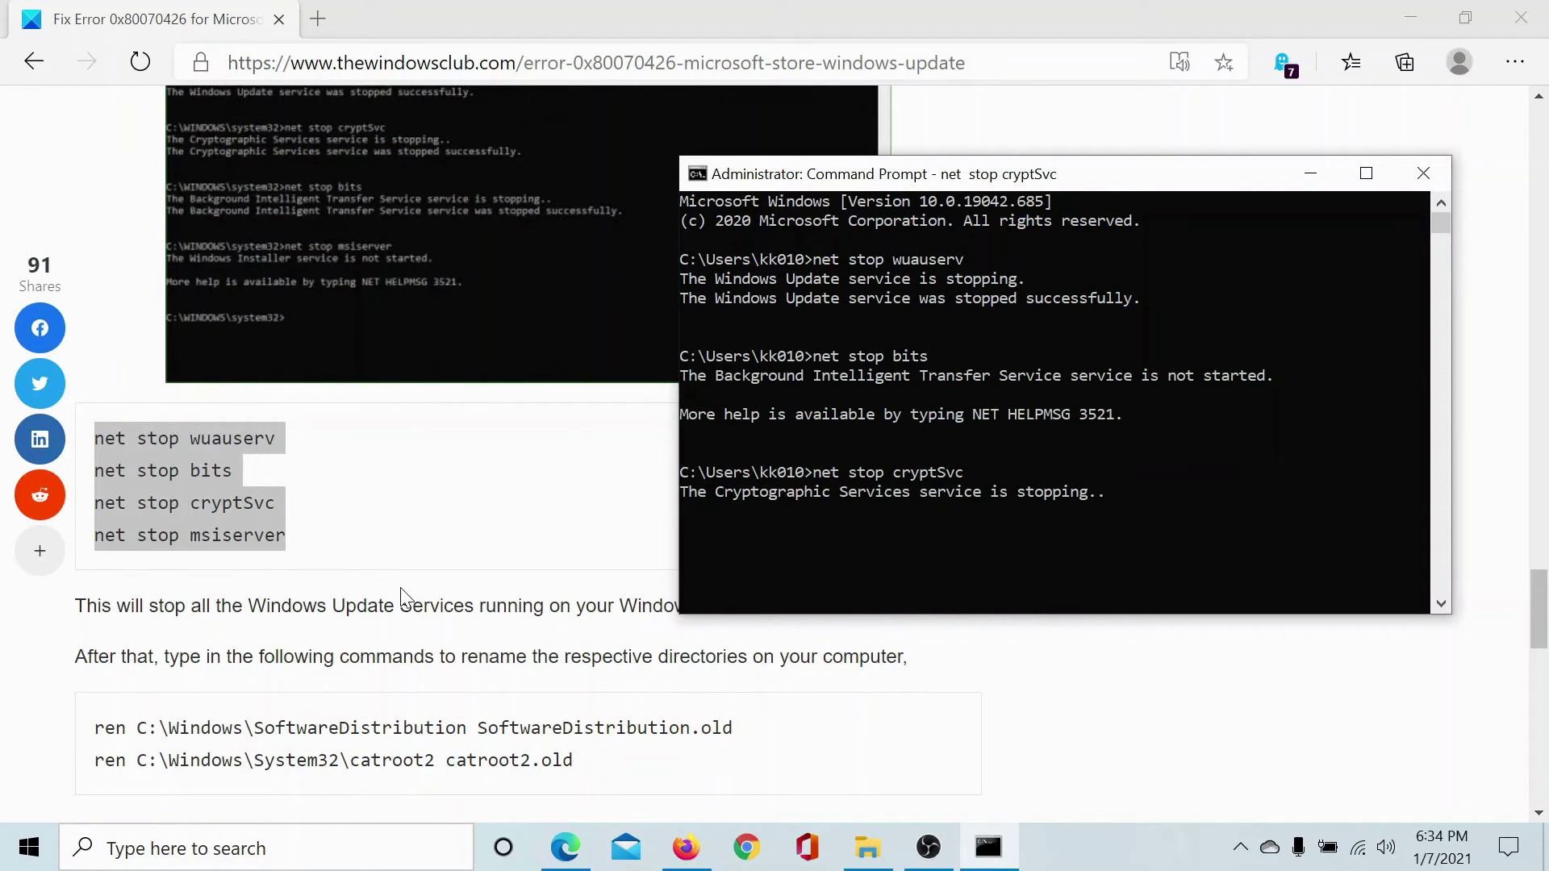
pyautogui.click(485, 521)
pyautogui.scroll(-3, 485, 521)
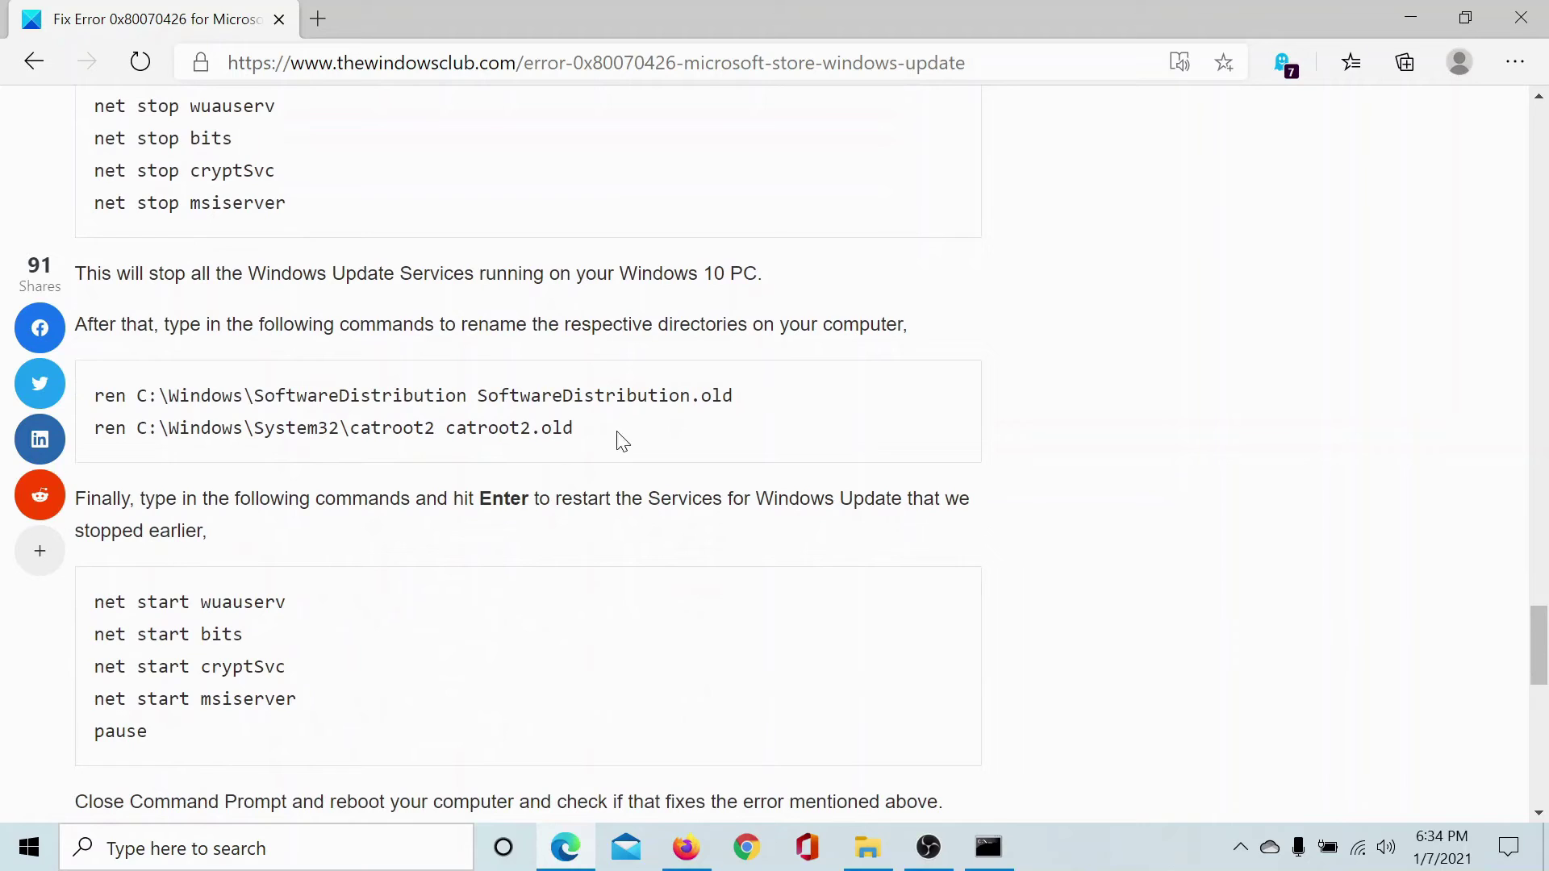
pyautogui.moveTo(620, 431); pyautogui.dragTo(95, 395)
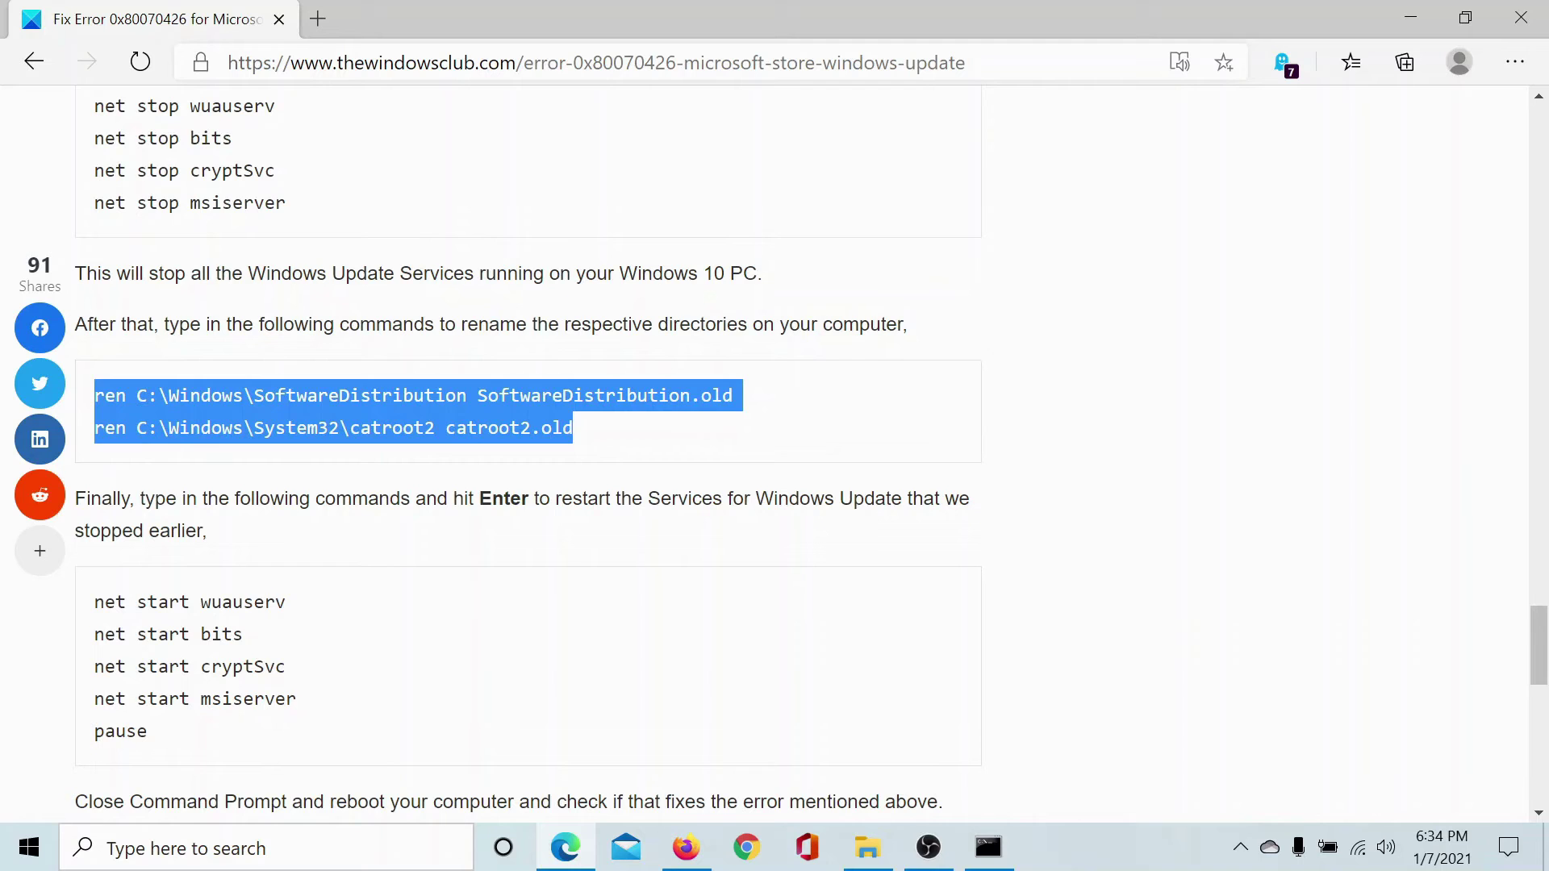
# Run the two ren commands for SoftwareDistribution and catroot2, then the four net start commands.
pyautogui.click(988, 847)
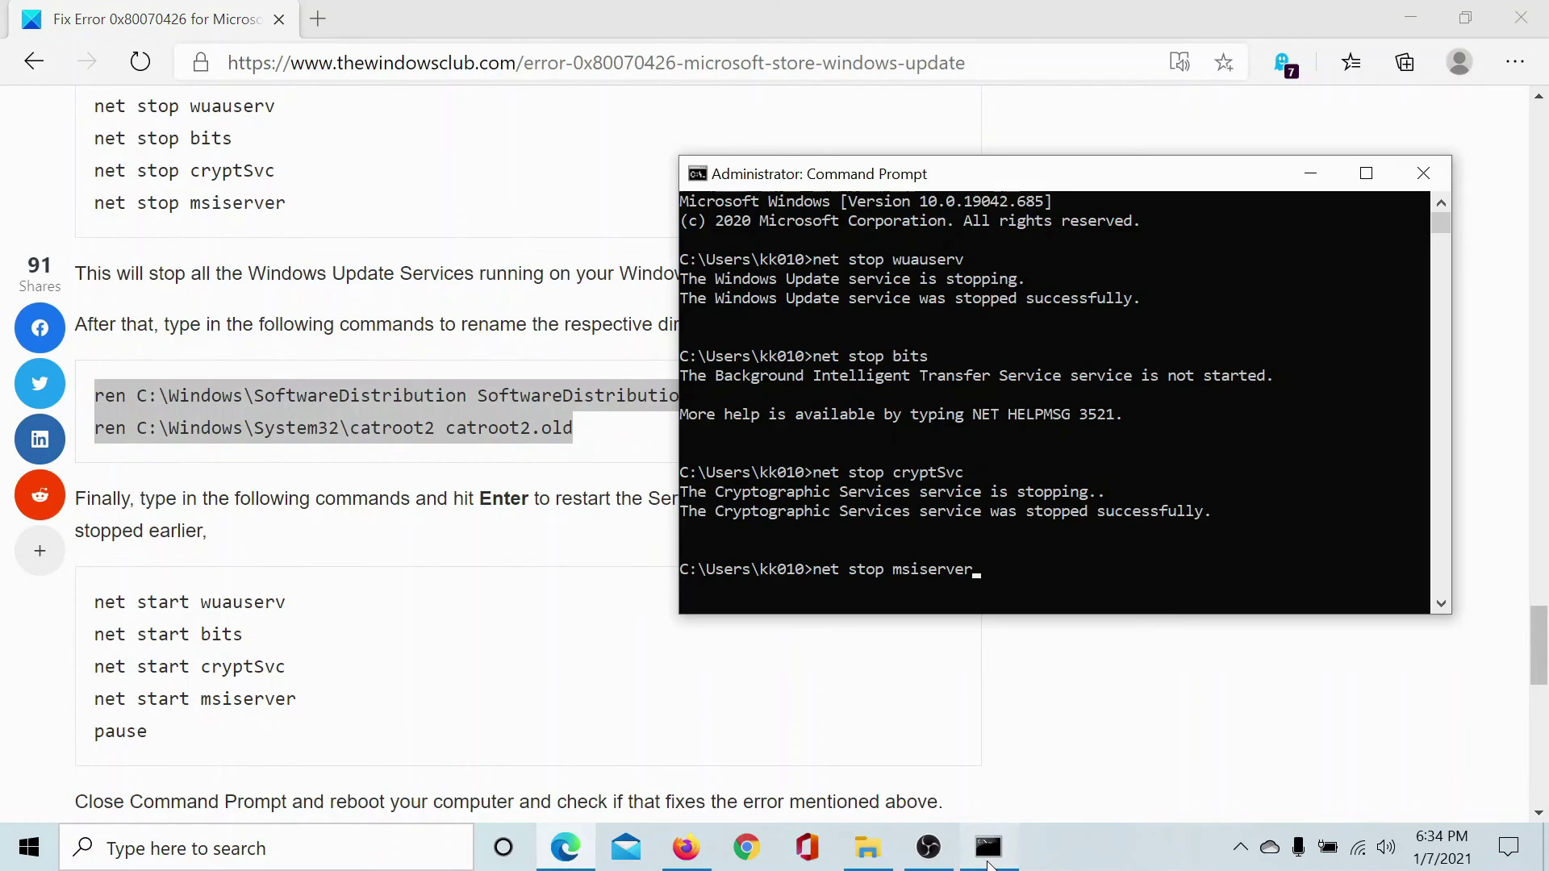
pyautogui.write('ren C:\\Windows\\SoftwareDistribution SoftwareDistribution.old ren C:\\Windows\\System32\\catroot2 catroot2.old')
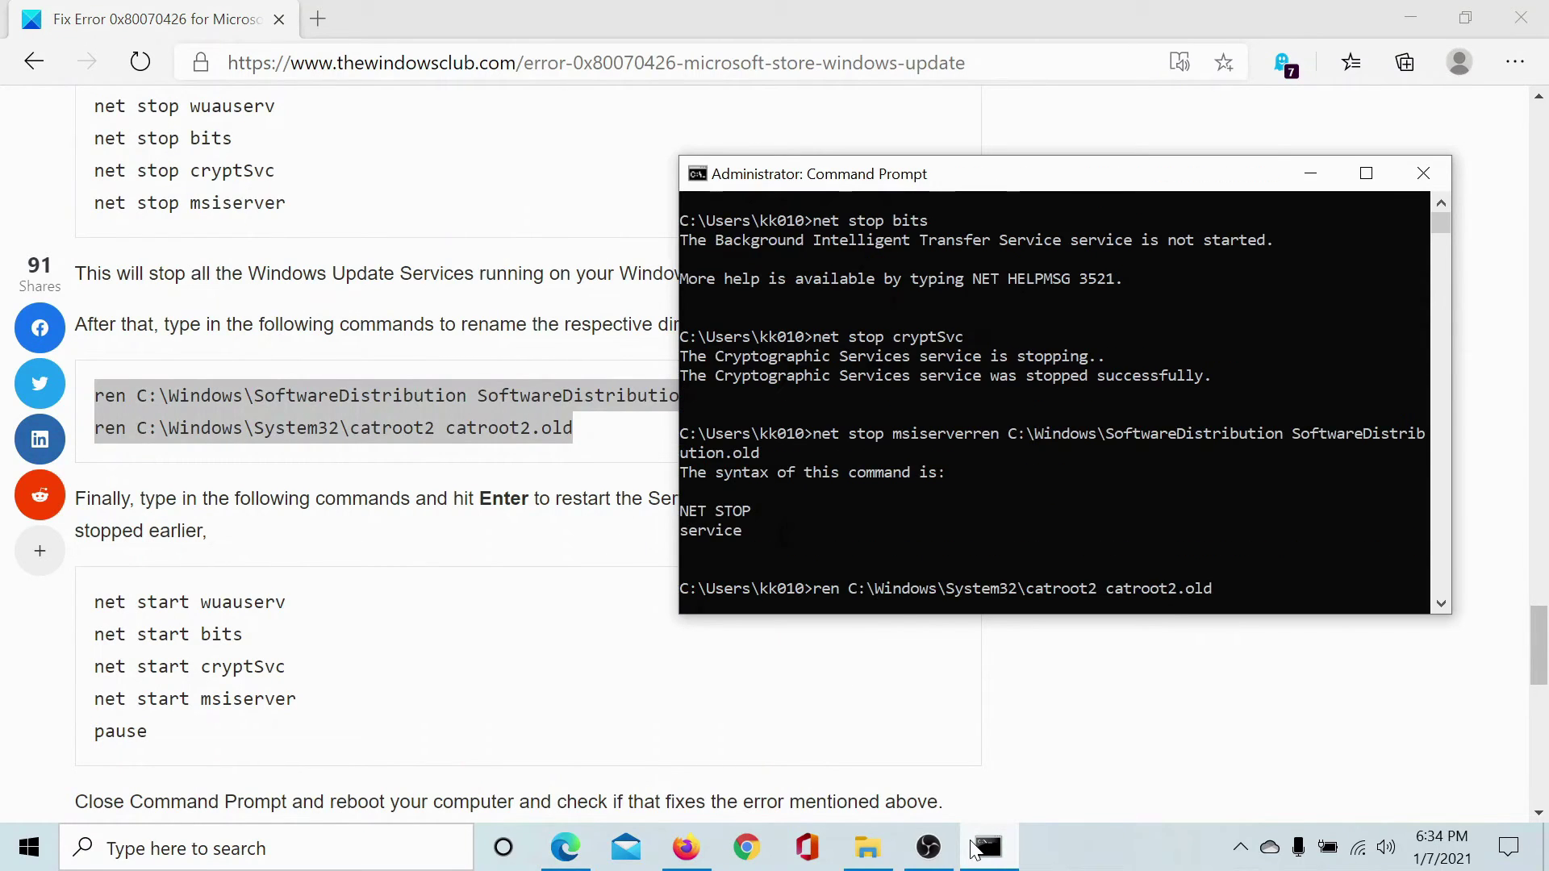
pyautogui.click(275, 556)
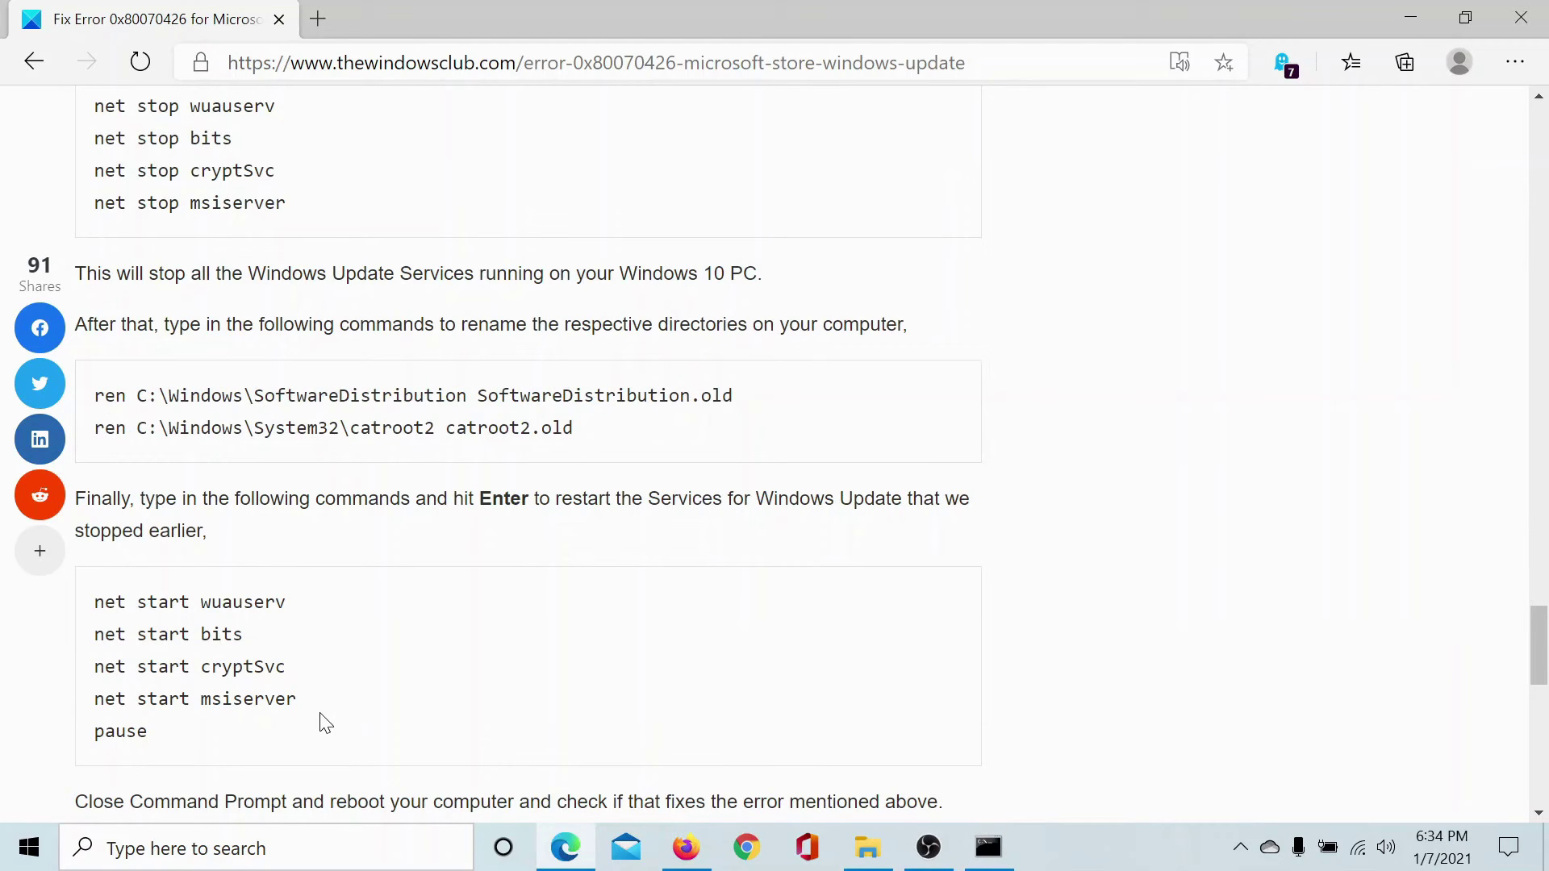
pyautogui.moveTo(298, 702); pyautogui.dragTo(93, 601)
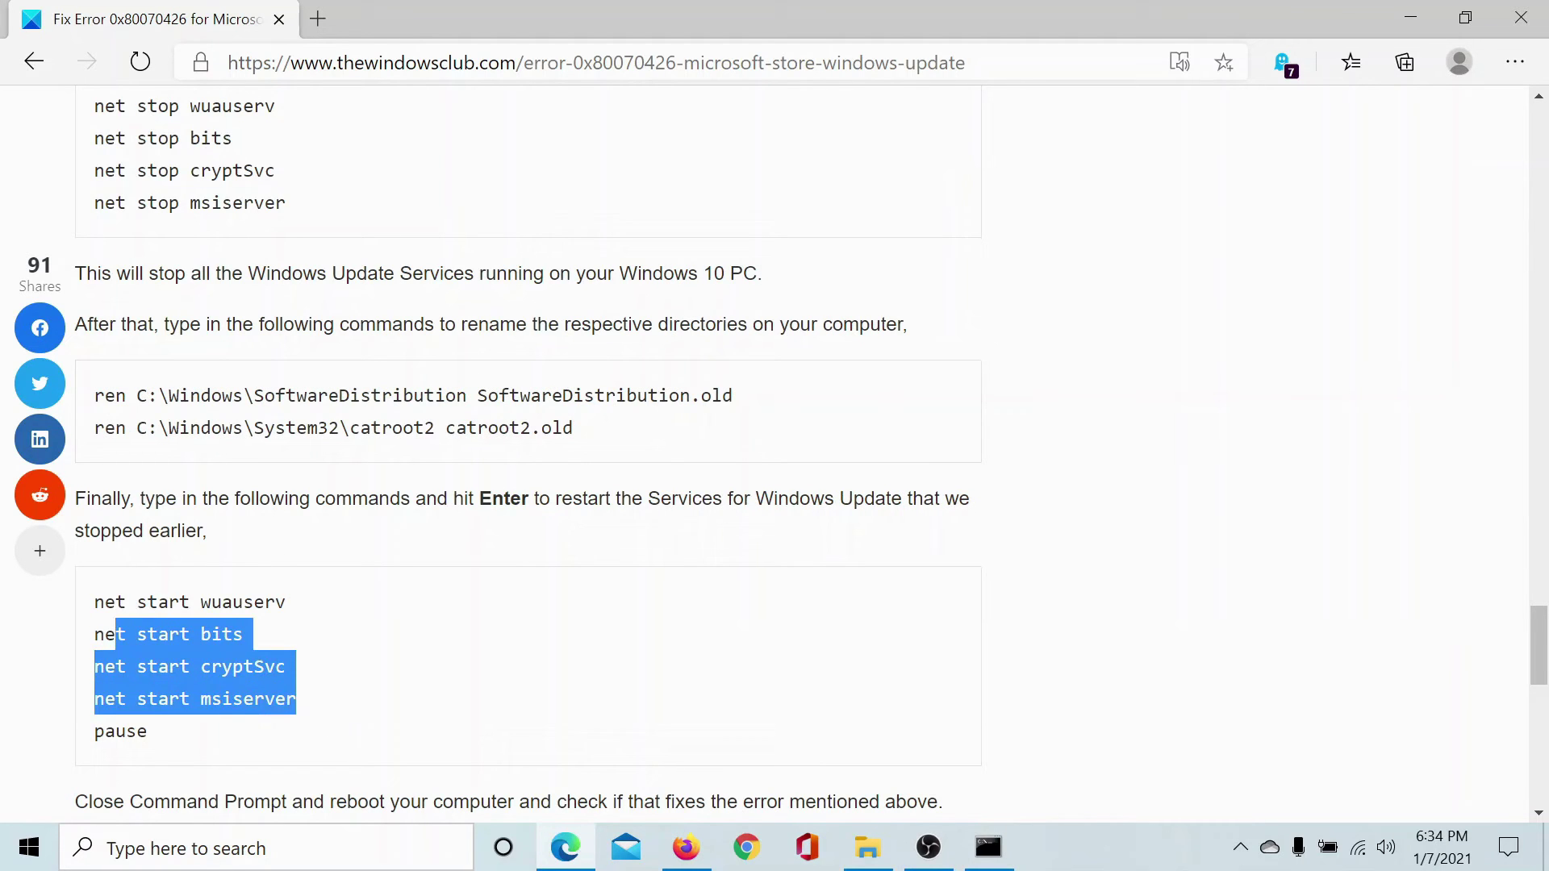
pyautogui.rightClick(92, 606)
pyautogui.click(303, 183)
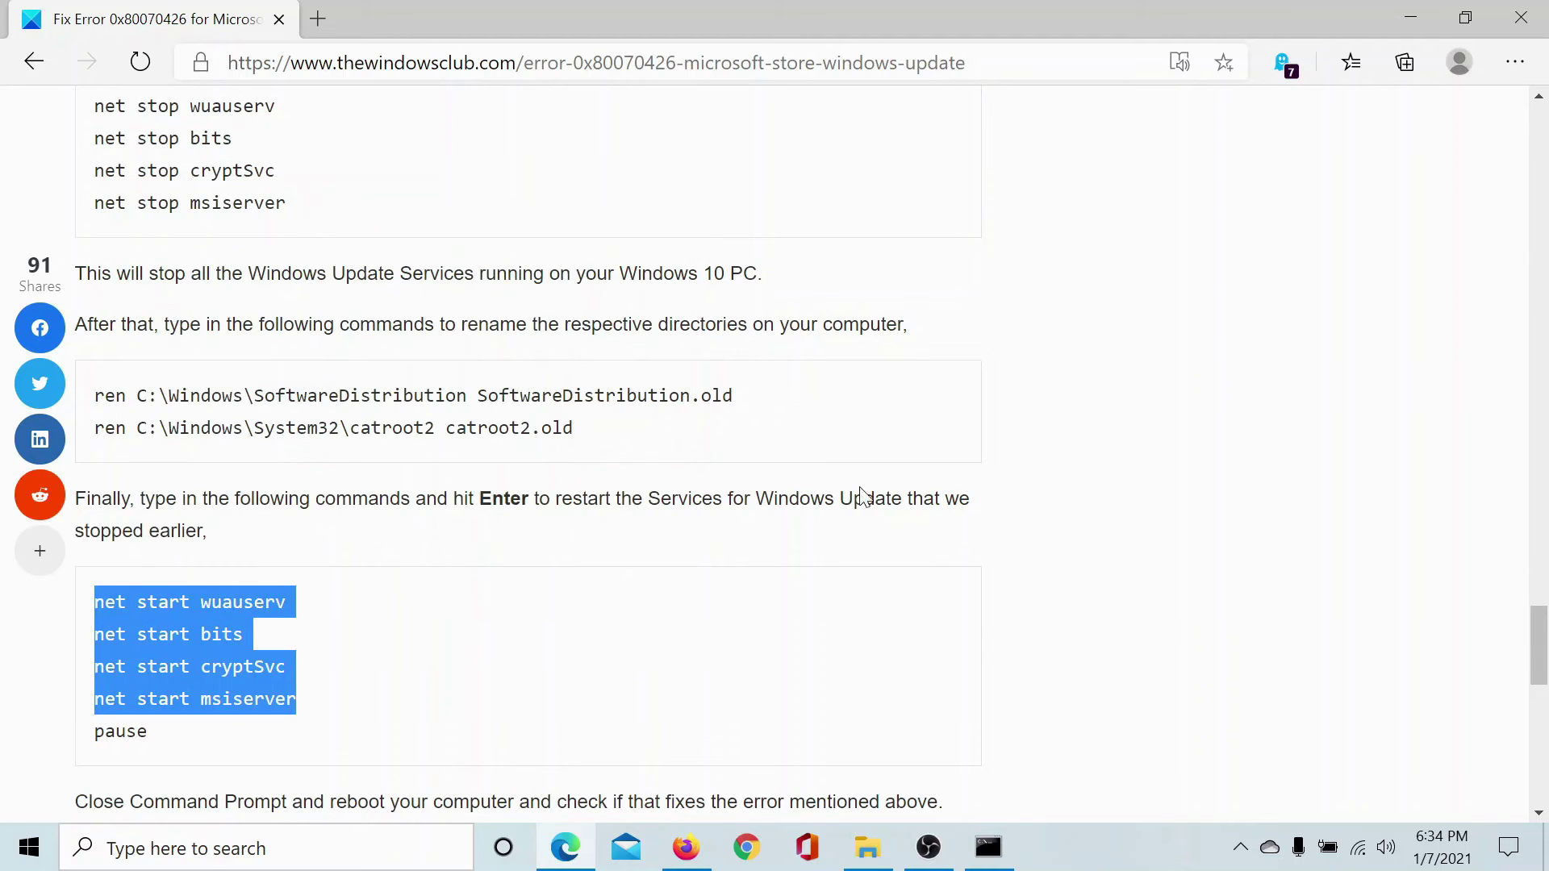
pyautogui.click(988, 847)
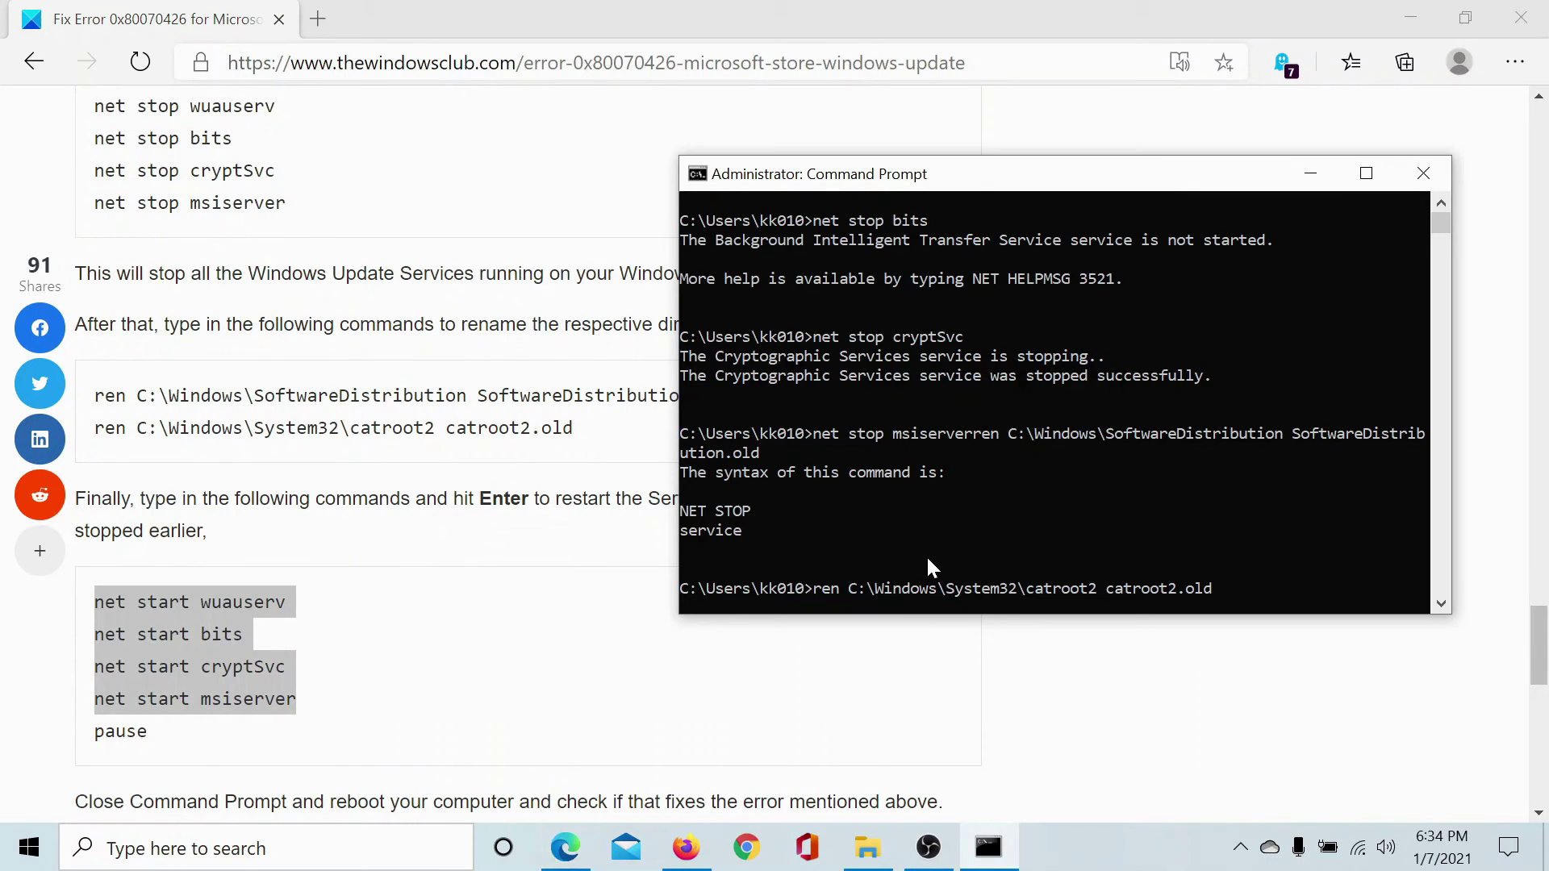
pyautogui.press('Return')
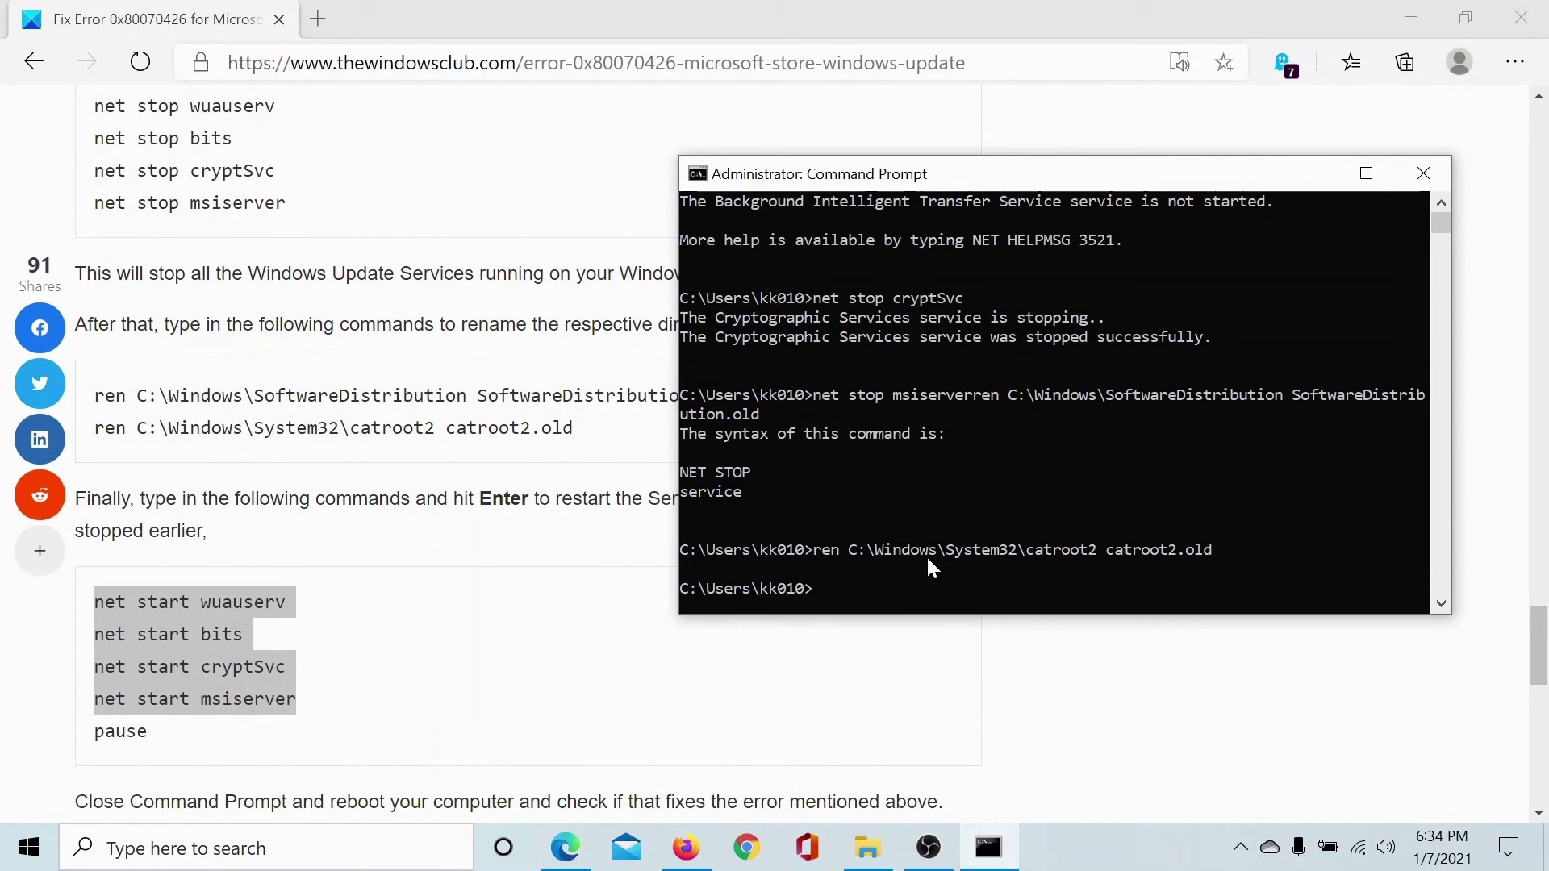
pyautogui.rightClick(927, 555)
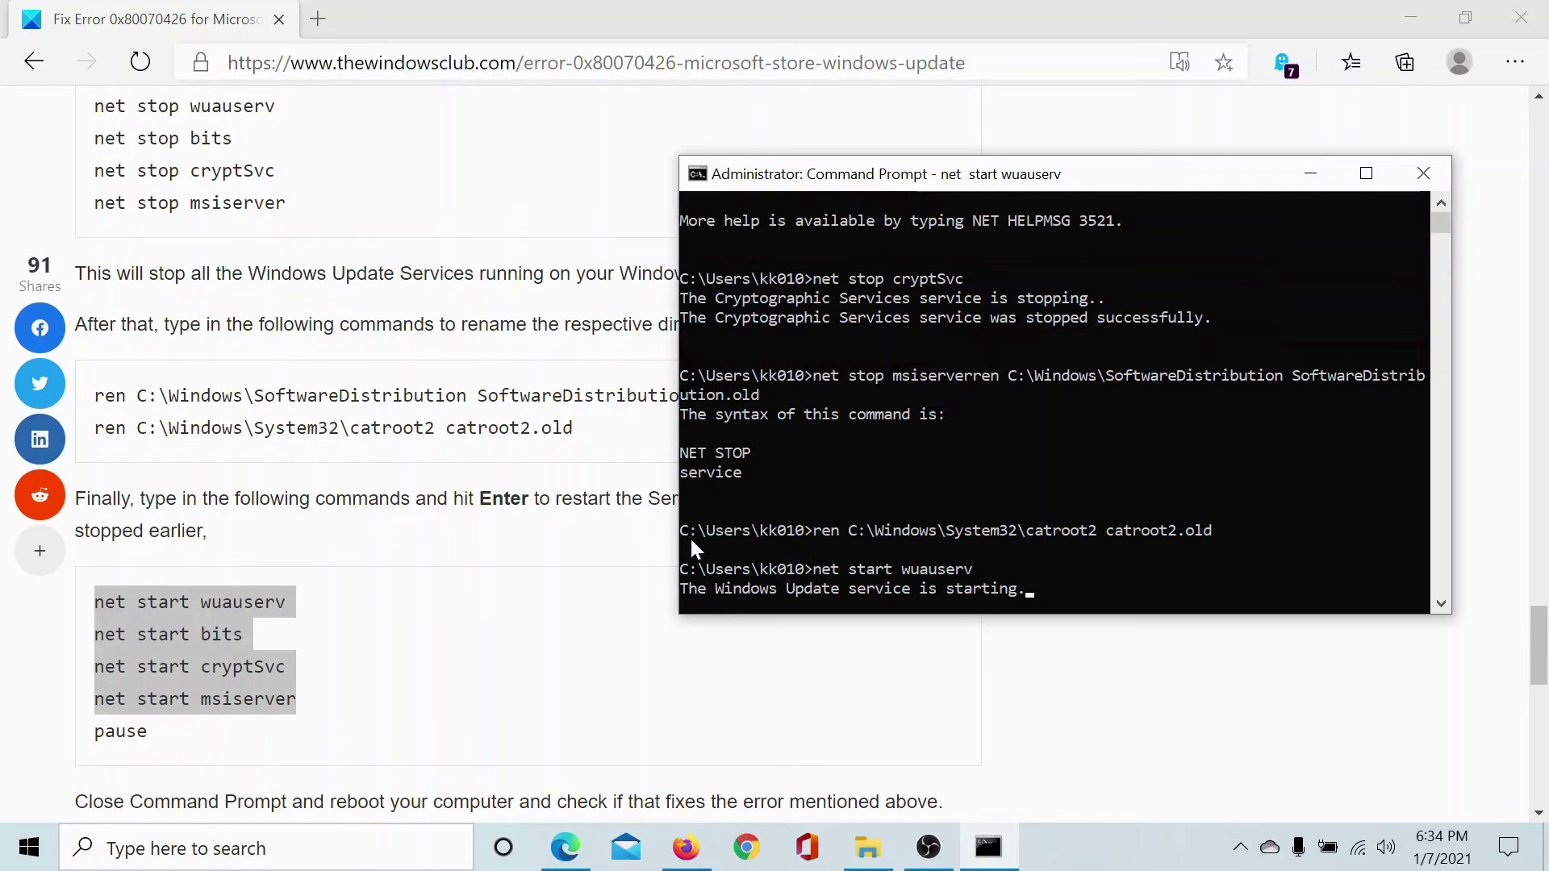
pyautogui.click(497, 410)
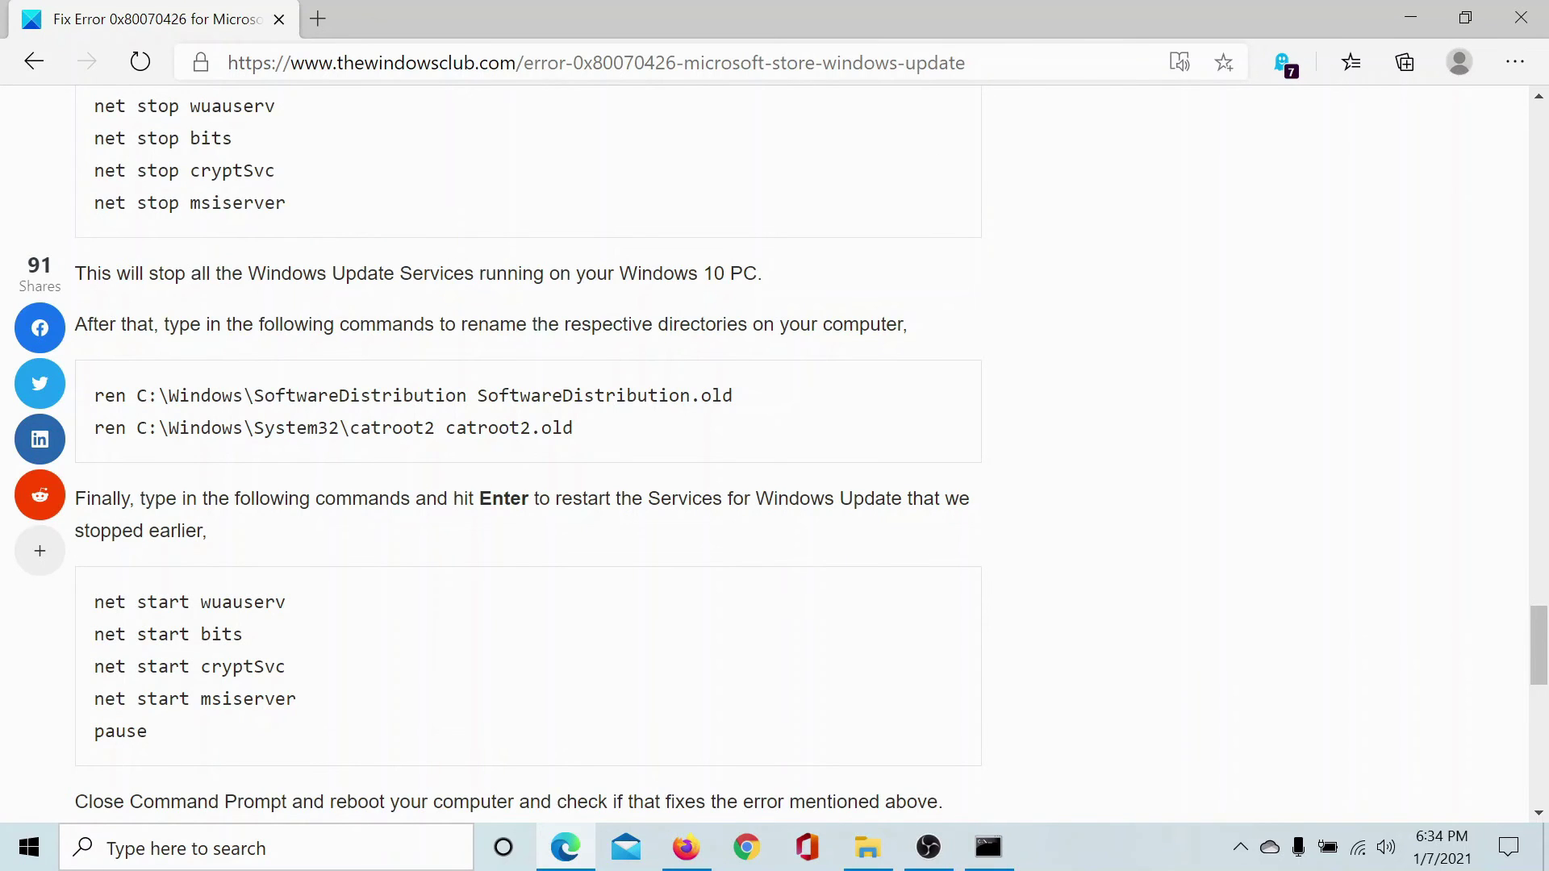
pyautogui.moveTo(1537, 648); pyautogui.dragTo(1539, 95)
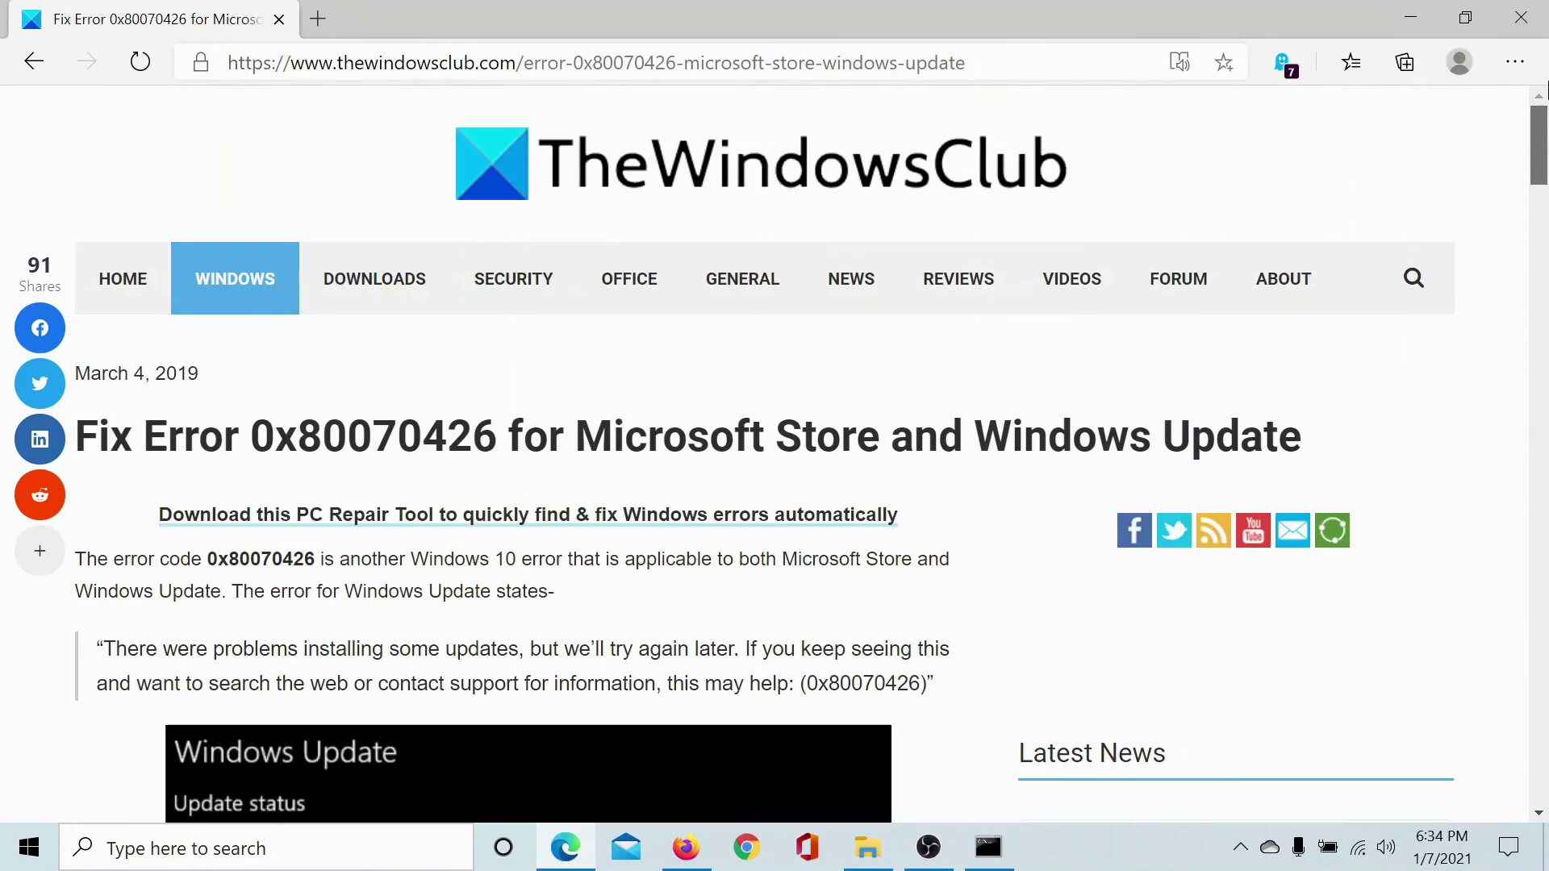